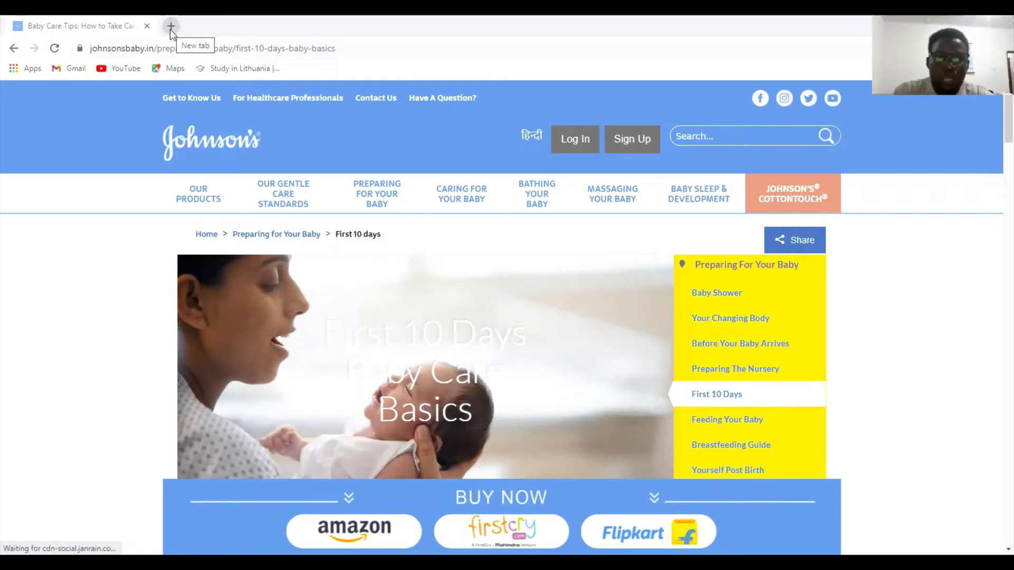
Search Google for "article rewriter tool" in a new tab, keeping the baby care article open.
{"action": "scroll", "coordinate": [172, 299], "scroll_direction": "down", "scroll_amount": 7}
{"action": "scroll", "coordinate": [172, 298], "scroll_direction": "down", "scroll_amount": 15}
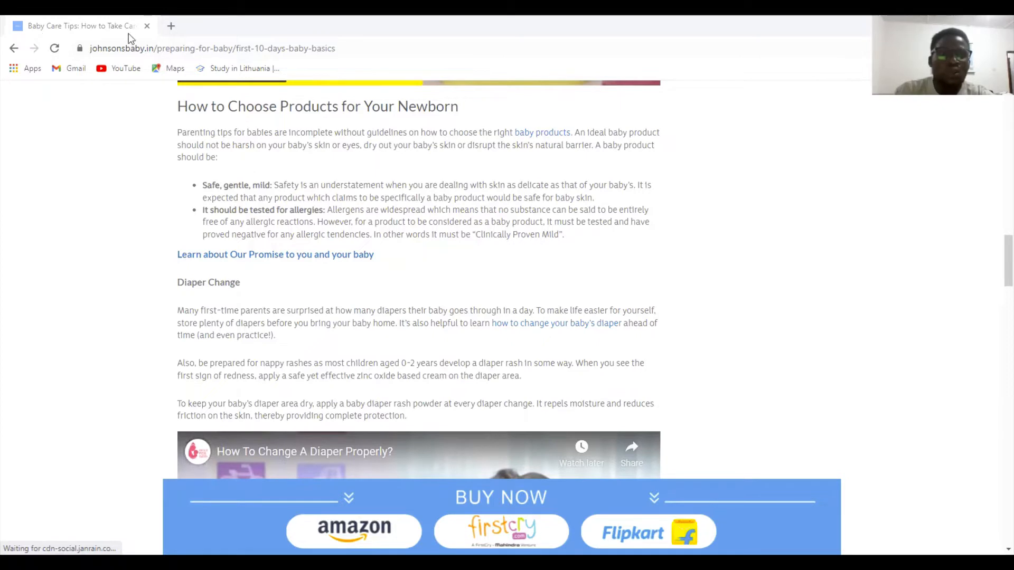
{"action": "left_click", "coordinate": [168, 26]}
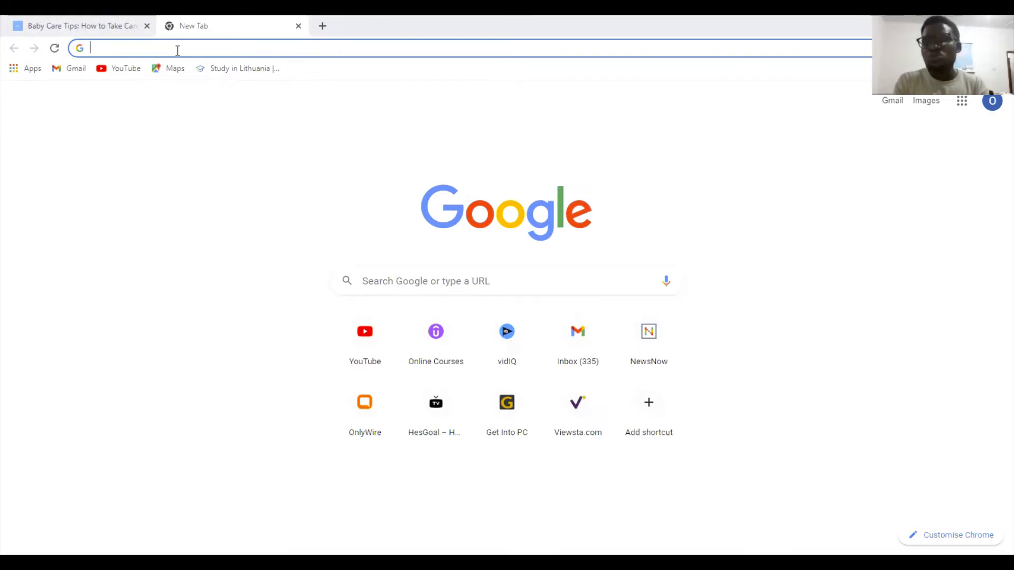
{"action": "type", "text": "ar"}
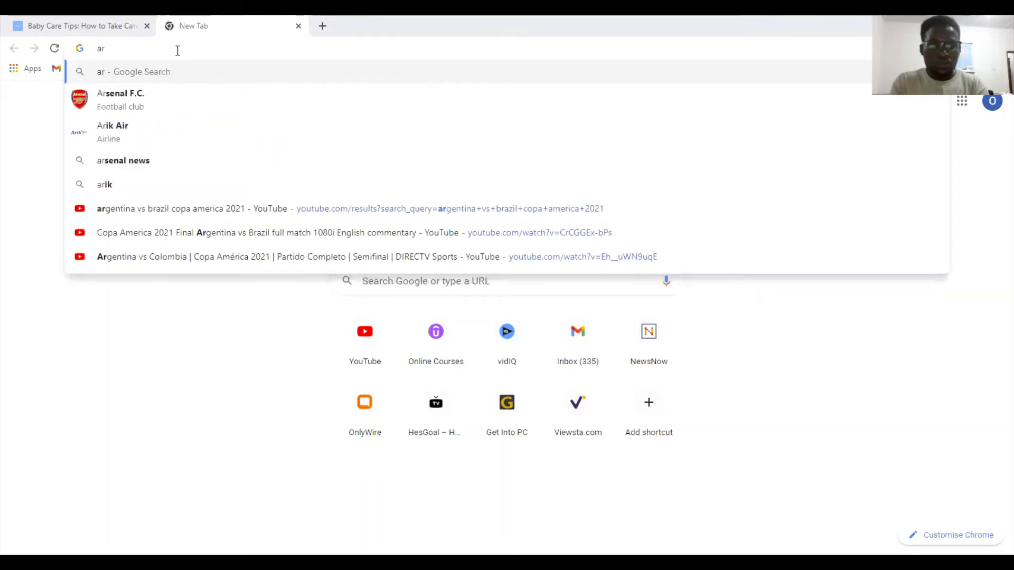
{"action": "type", "text": "ti"}
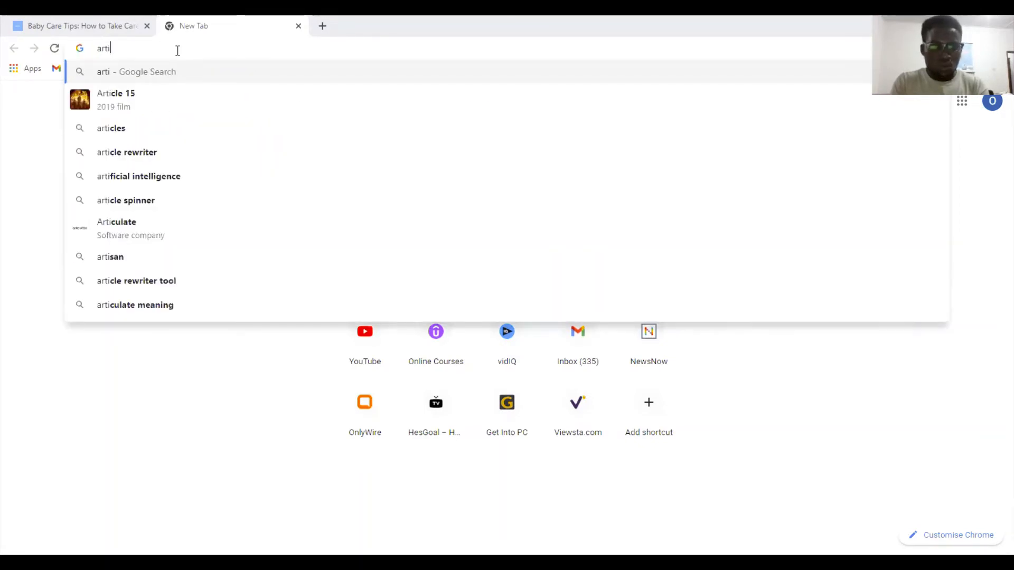
{"action": "type", "text": "cle"}
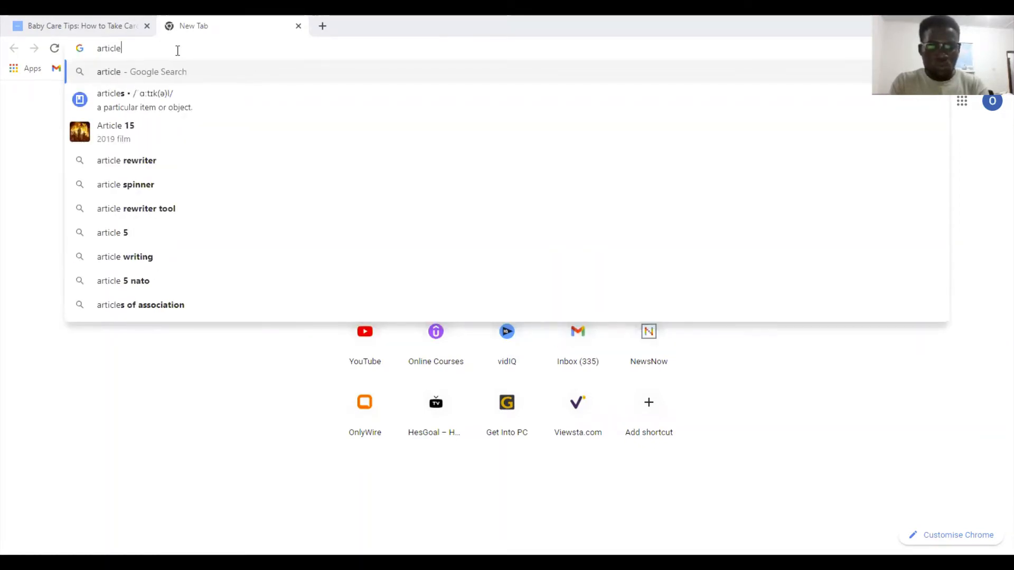
{"action": "type", "text": " rew"}
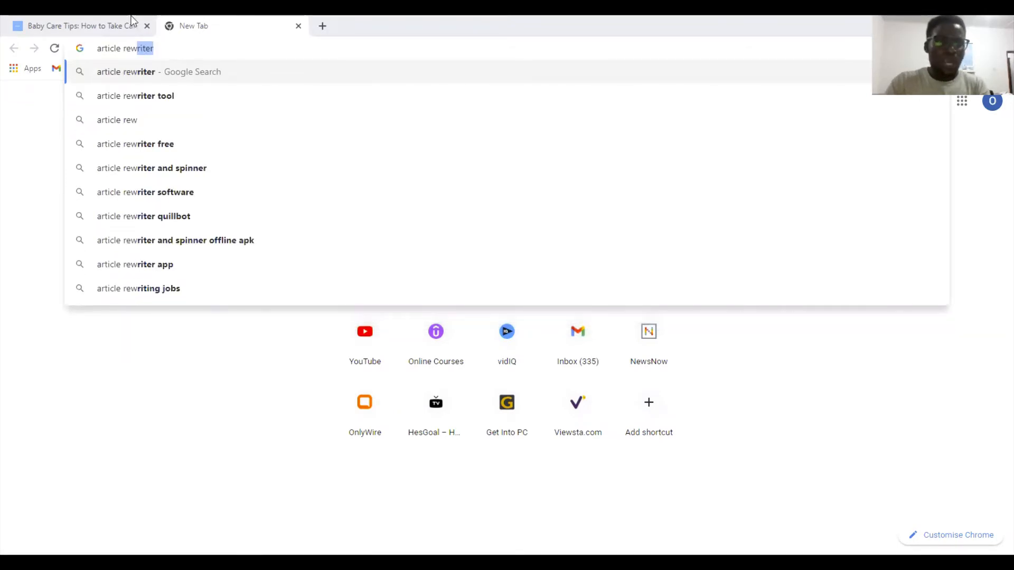
{"action": "left_click", "coordinate": [164, 97]}
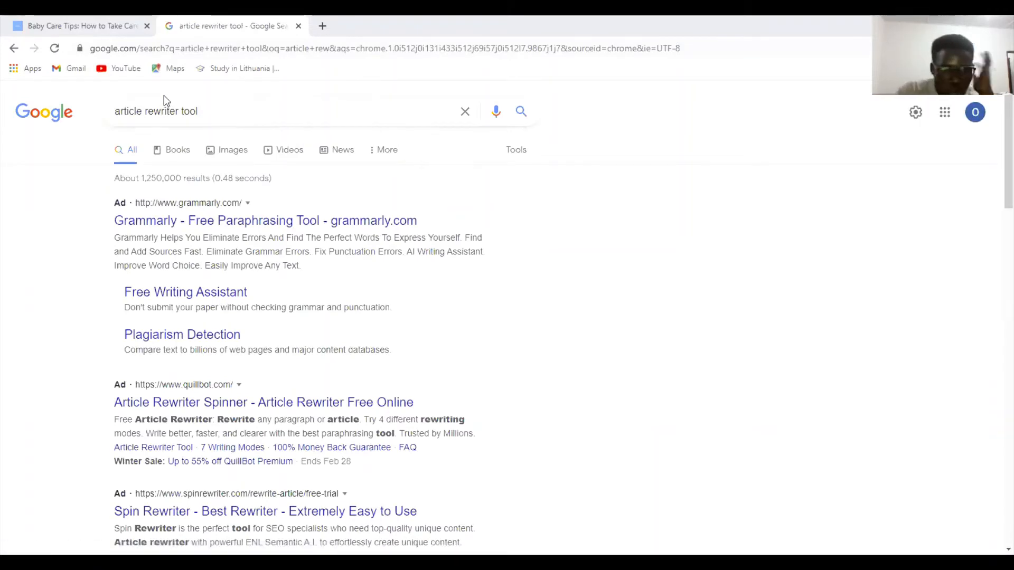
Open the articlerewritertool.com search result in a separate tab and go to its Content To Rewrite field.
{"action": "scroll", "coordinate": [164, 97], "scroll_direction": "down", "scroll_amount": 3}
{"action": "scroll", "coordinate": [158, 100], "scroll_direction": "down", "scroll_amount": 3}
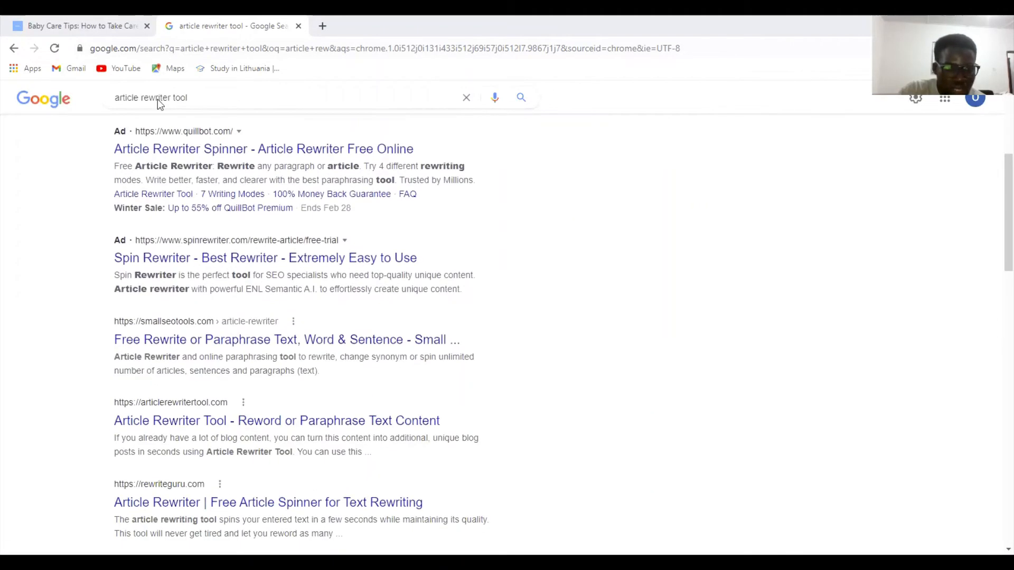
{"action": "scroll", "coordinate": [159, 103], "scroll_direction": "up", "scroll_amount": 4}
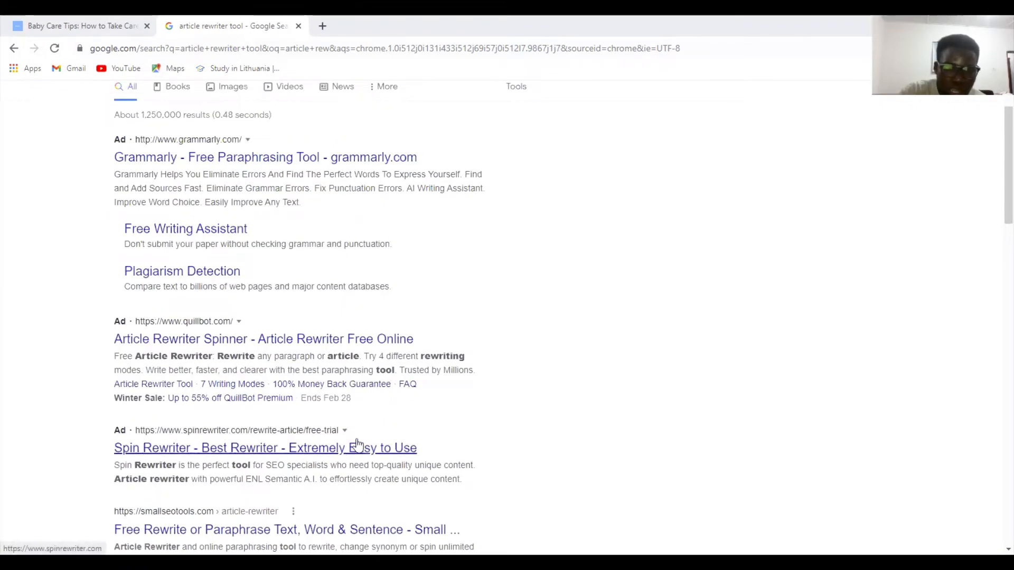
{"action": "scroll", "coordinate": [356, 441], "scroll_direction": "down", "scroll_amount": 1}
{"action": "scroll", "coordinate": [369, 420], "scroll_direction": "down", "scroll_amount": 3}
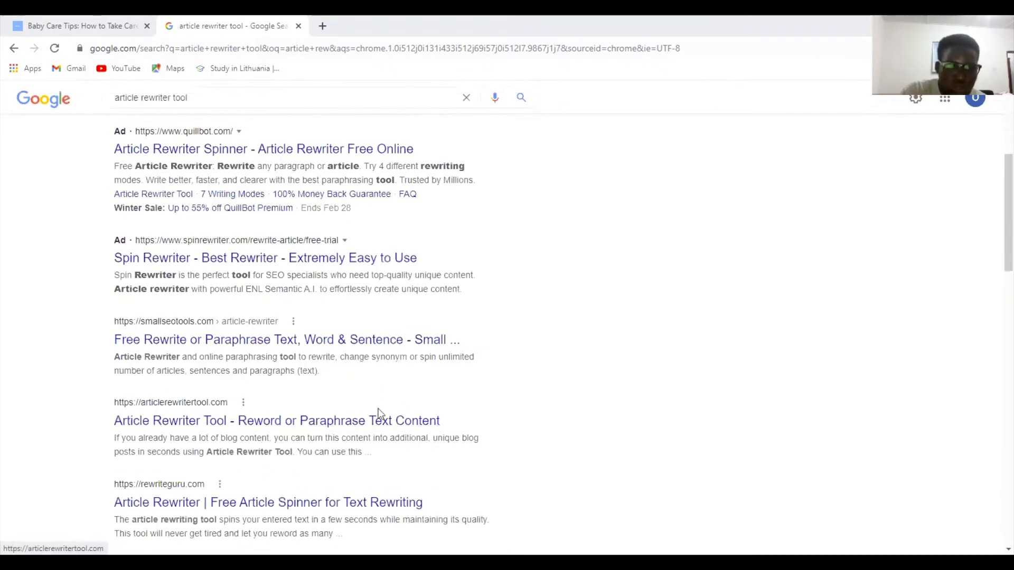
{"action": "middle_click", "coordinate": [206, 422]}
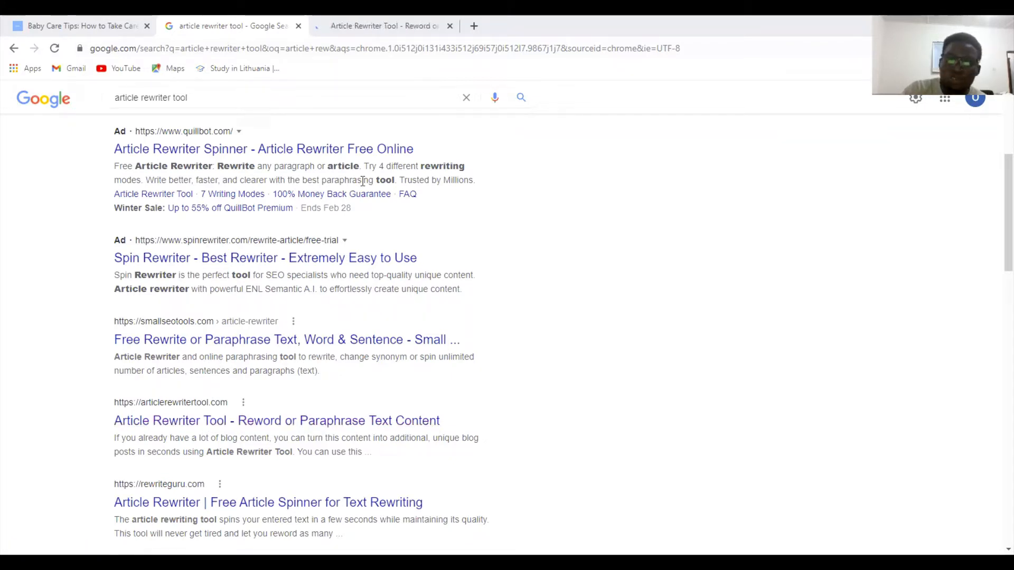
{"action": "left_click", "coordinate": [357, 35]}
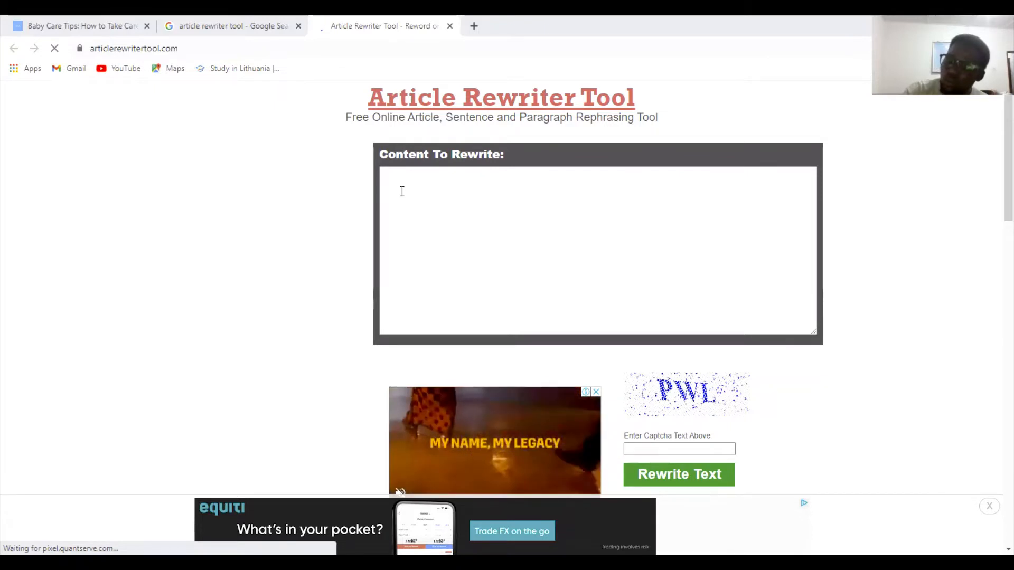
{"action": "left_click", "coordinate": [476, 211]}
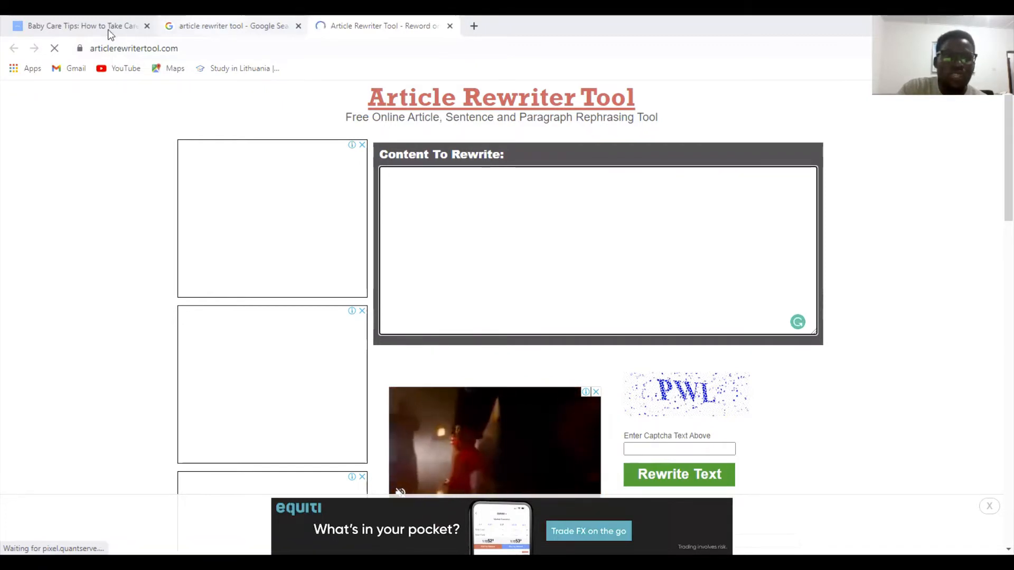
Copy the baby care article's text from its beginning through the last Diaper Change paragraph above the video.
{"action": "left_click", "coordinate": [81, 27]}
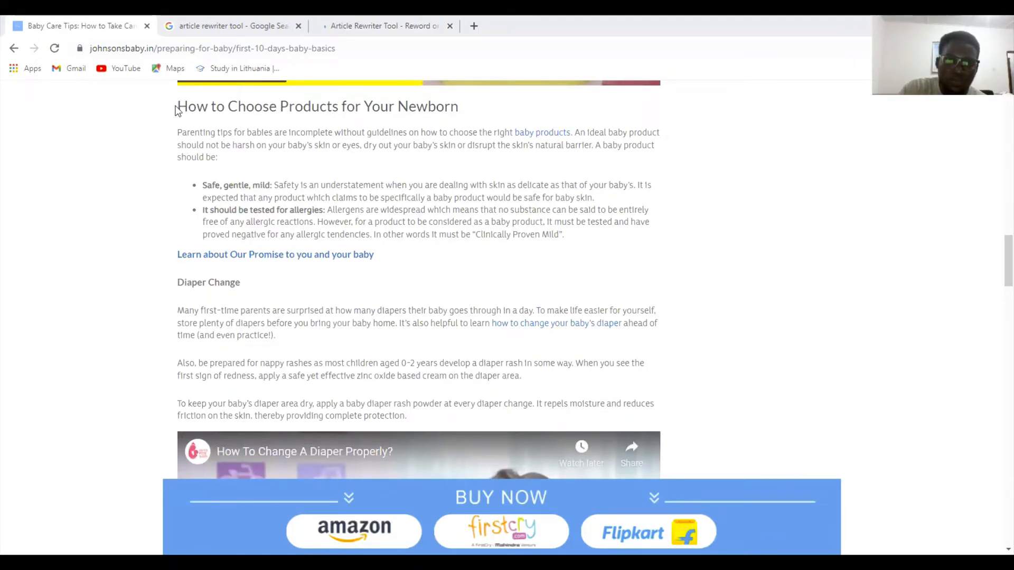
{"action": "left_click_drag", "start_coordinate": [180, 108], "coordinate": [420, 418]}
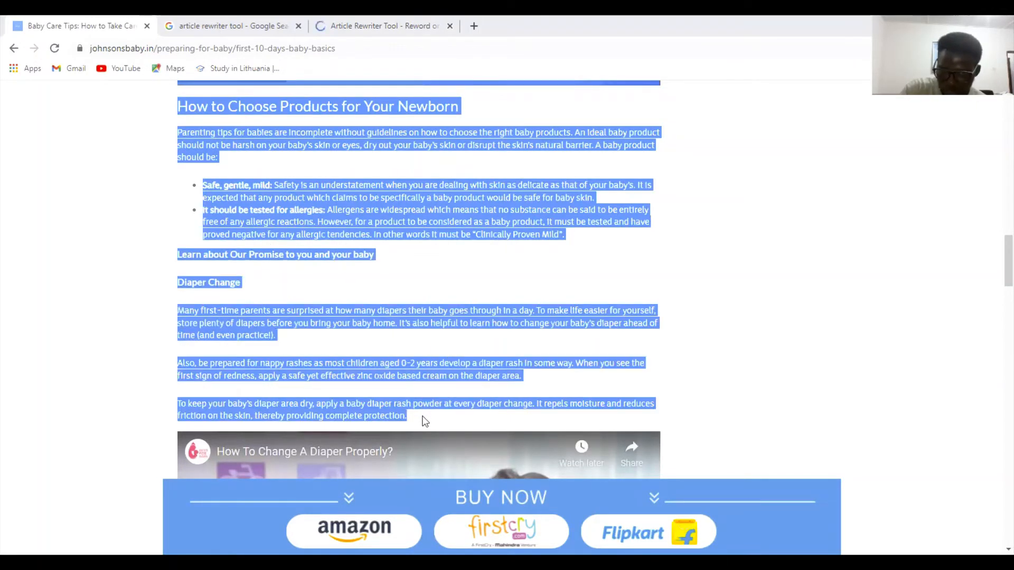
{"action": "right_click", "coordinate": [397, 210]}
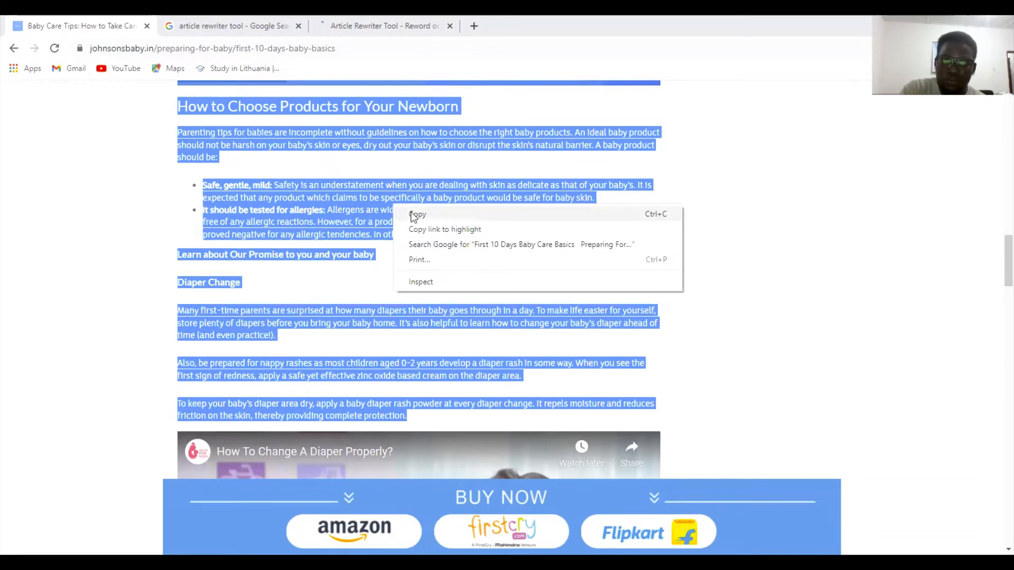
{"action": "left_click", "coordinate": [414, 214]}
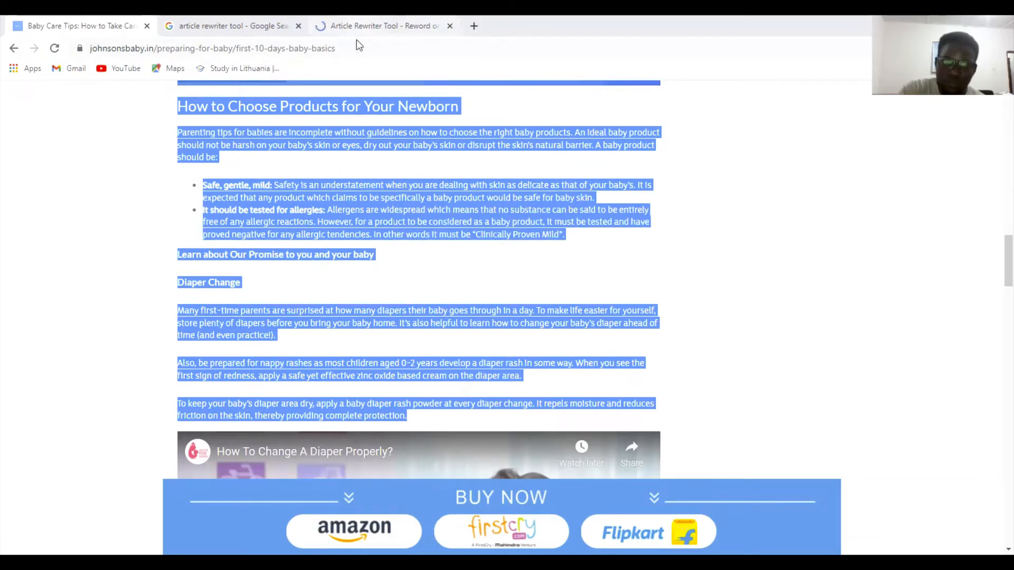
Reload articlerewritertool.com and paste the copied baby care article into the Content To Rewrite field.
{"action": "left_click", "coordinate": [359, 26]}
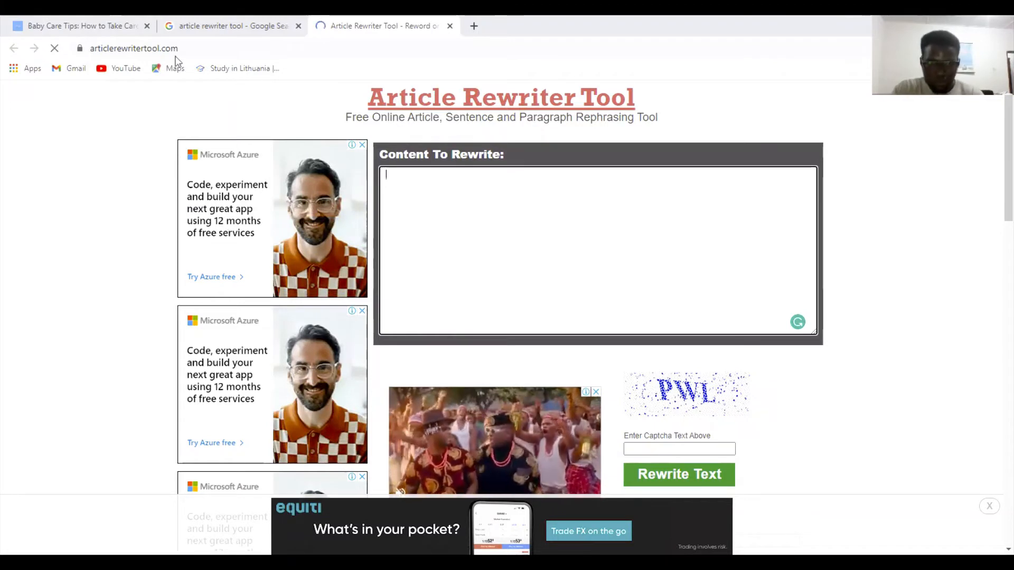
{"action": "left_click", "coordinate": [193, 48]}
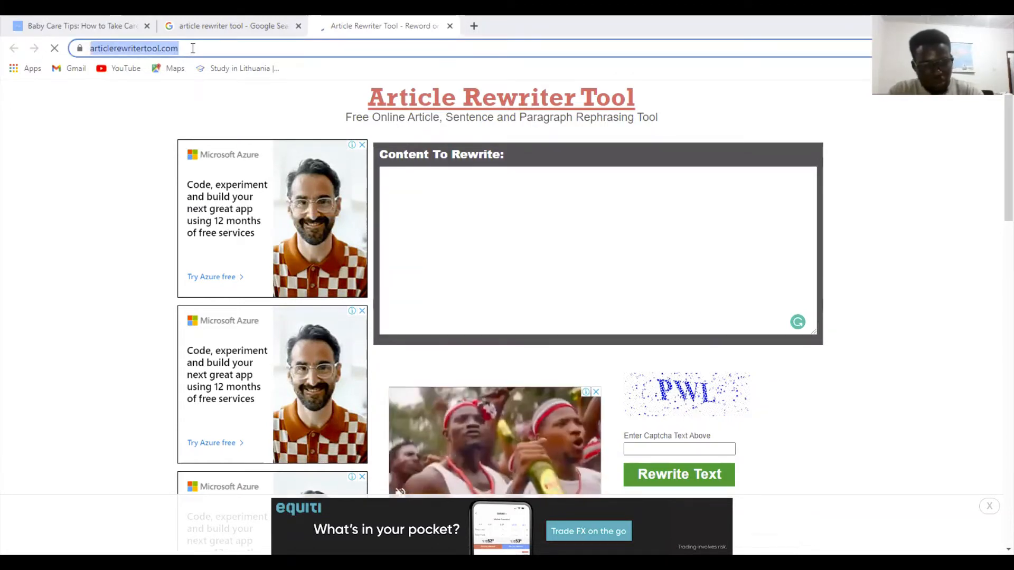
{"action": "key", "text": "Return"}
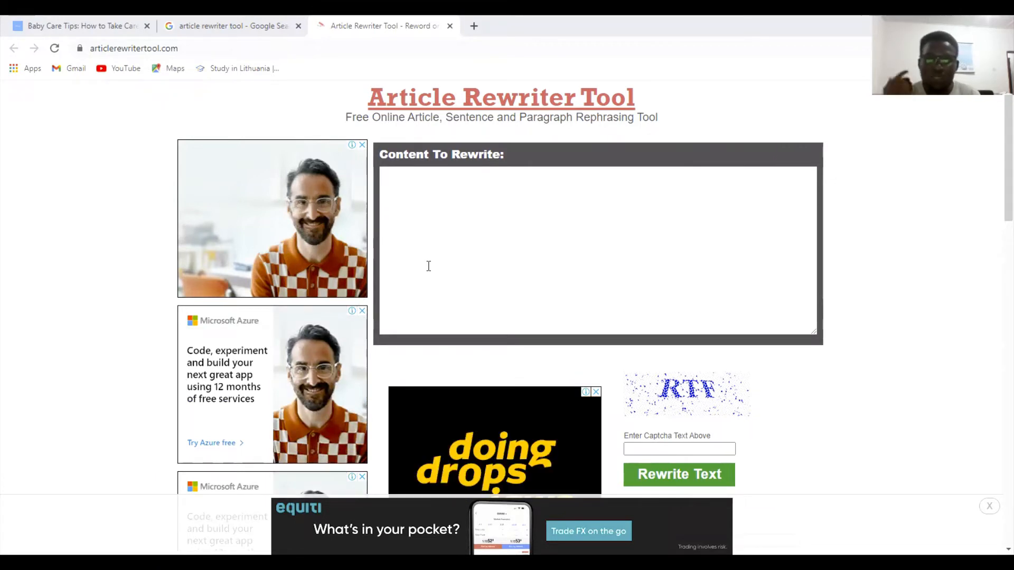
{"action": "left_click", "coordinate": [497, 214]}
{"action": "key", "text": "ctrl+v"}
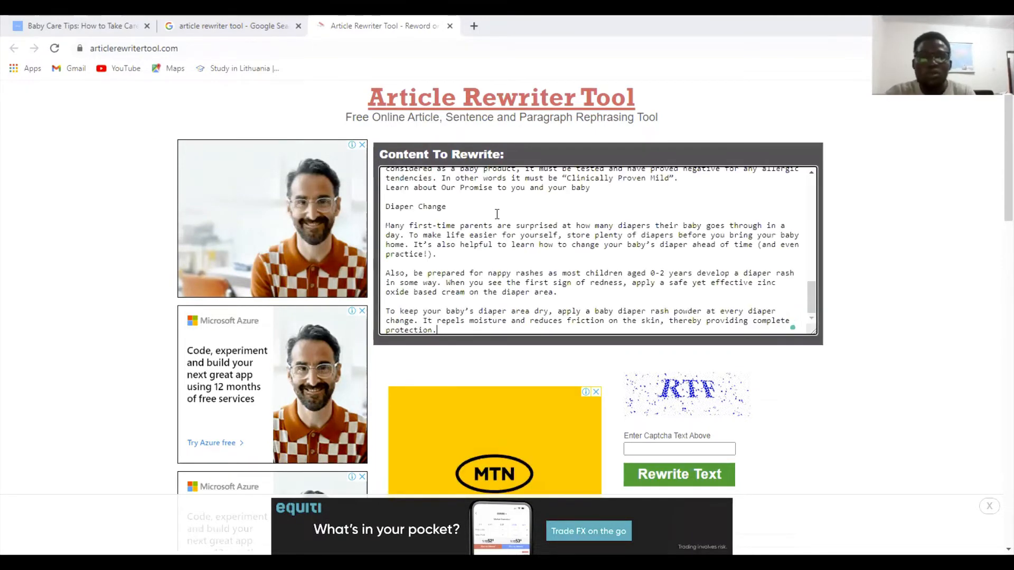
{"action": "scroll", "coordinate": [572, 206], "scroll_direction": "up", "scroll_amount": 10}
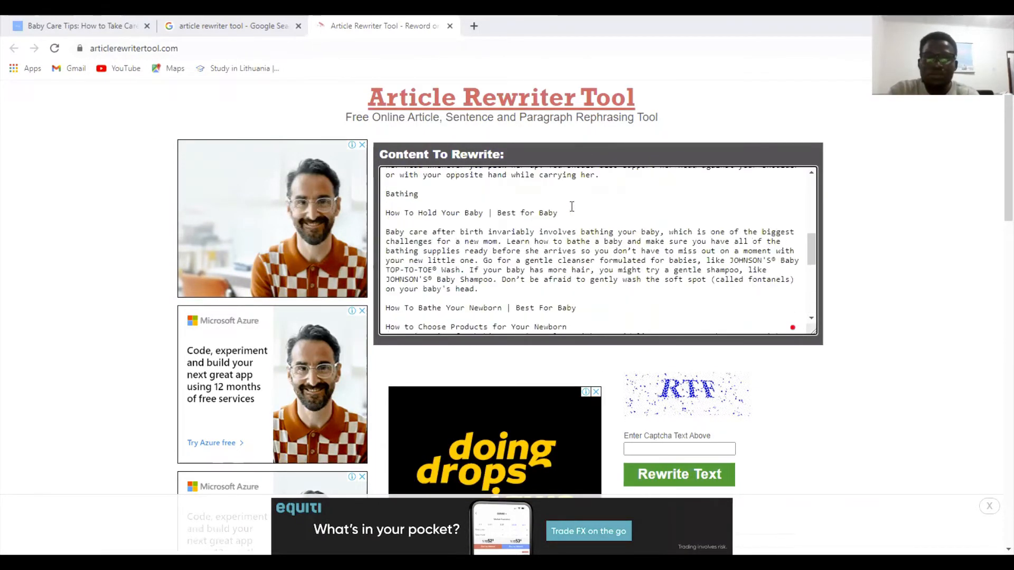
{"action": "scroll", "coordinate": [571, 206], "scroll_direction": "up", "scroll_amount": 5}
{"action": "scroll", "coordinate": [571, 207], "scroll_direction": "up", "scroll_amount": 5}
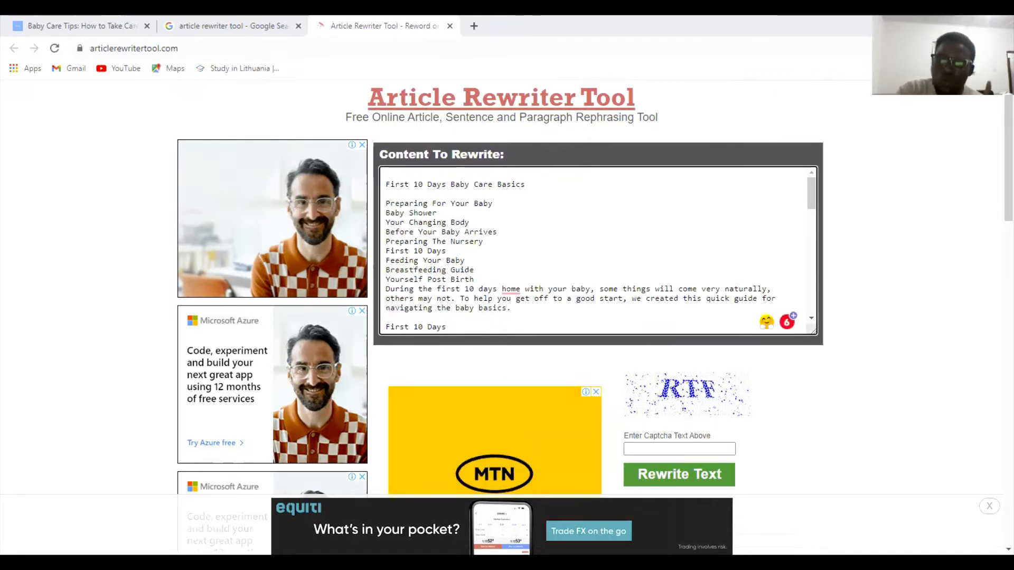
Examine the Grammarly extension's quick settings and its available English writing variants, then close them.
{"action": "left_click", "coordinate": [958, 48]}
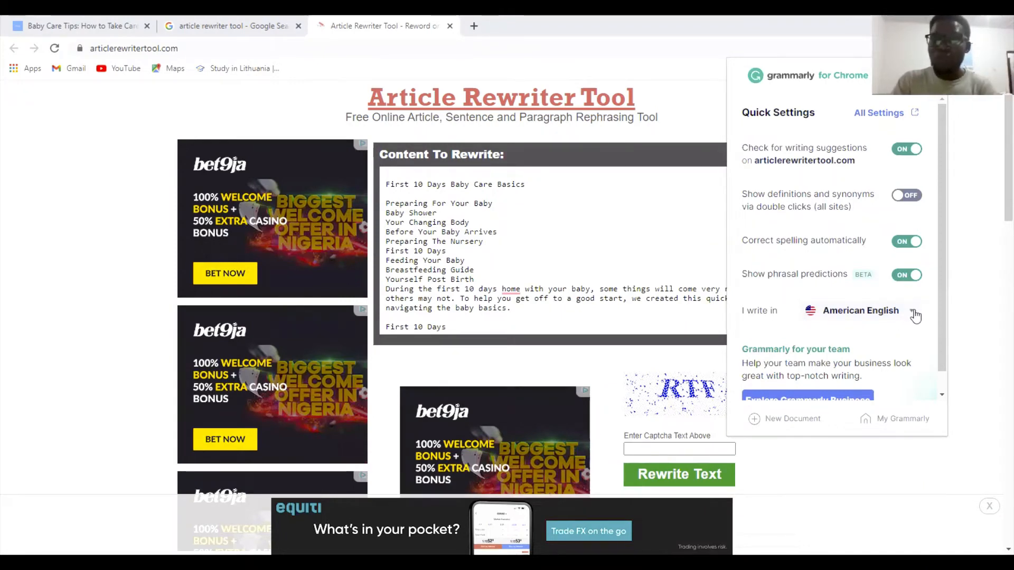
{"action": "left_click", "coordinate": [913, 313]}
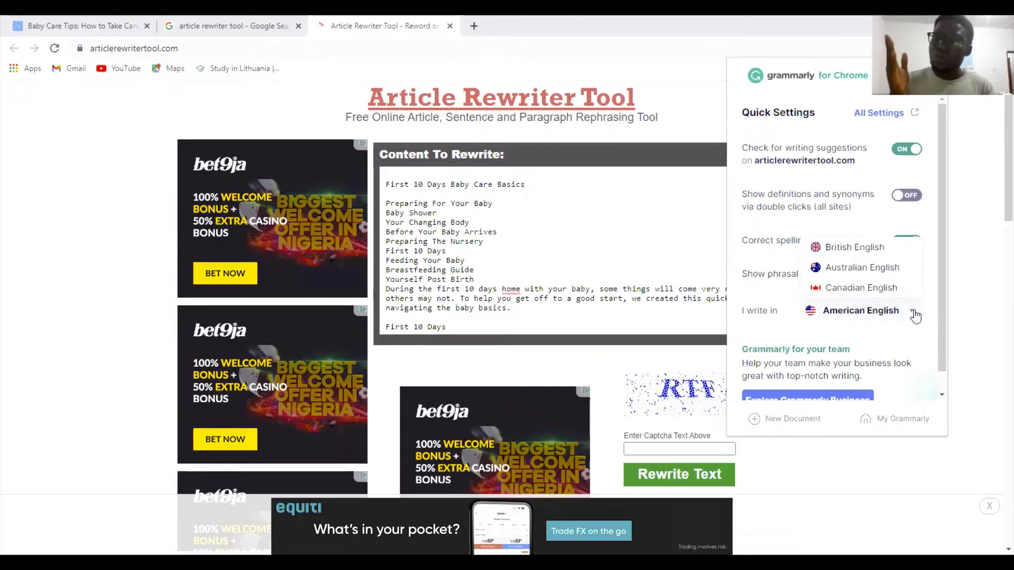
{"action": "left_click", "coordinate": [877, 337]}
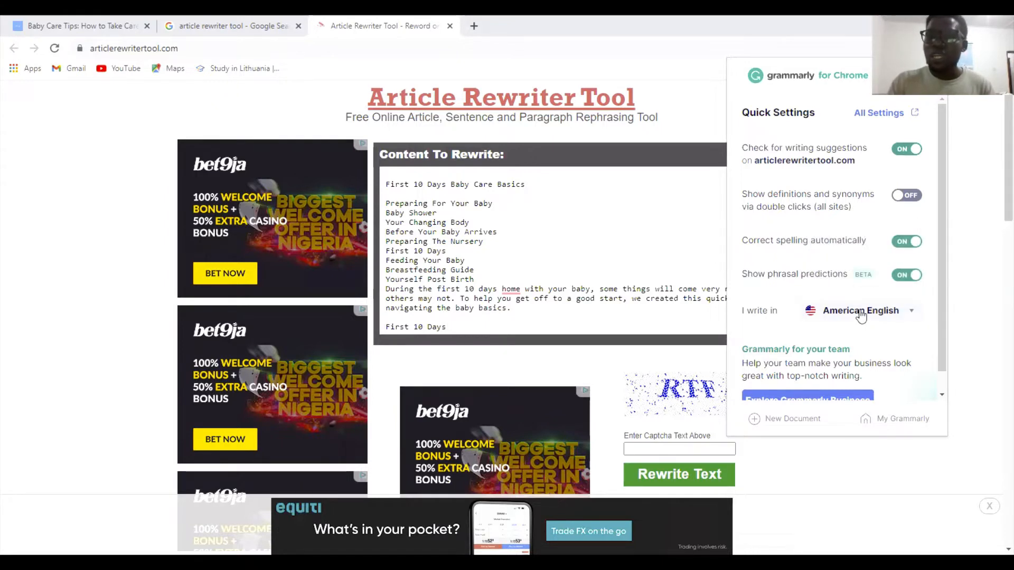
{"action": "left_click", "coordinate": [859, 312]}
{"action": "left_click", "coordinate": [817, 343]}
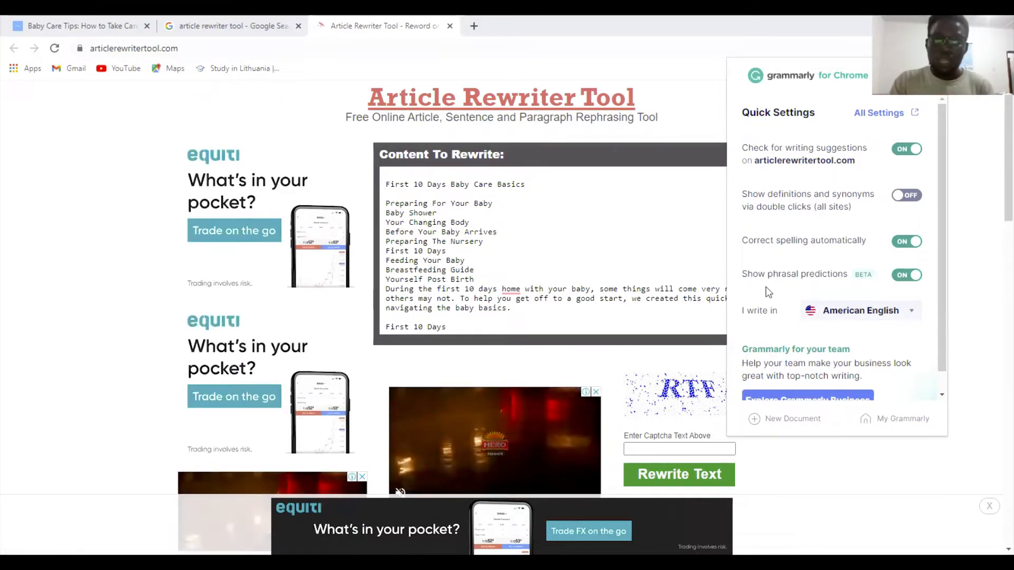
{"action": "left_click", "coordinate": [666, 203]}
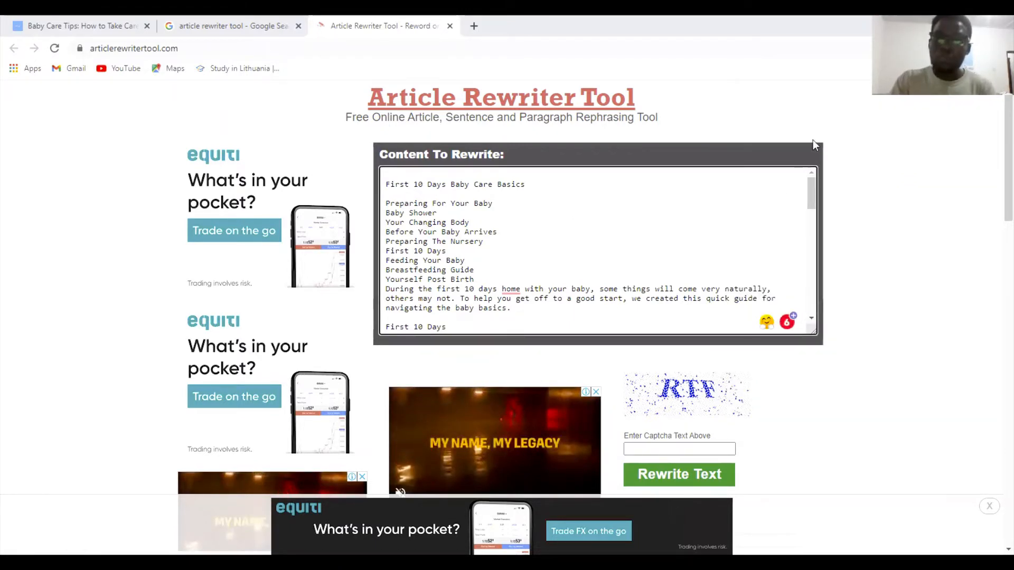
Create a new blank Grammarly document from the browser extension.
{"action": "left_click", "coordinate": [786, 321]}
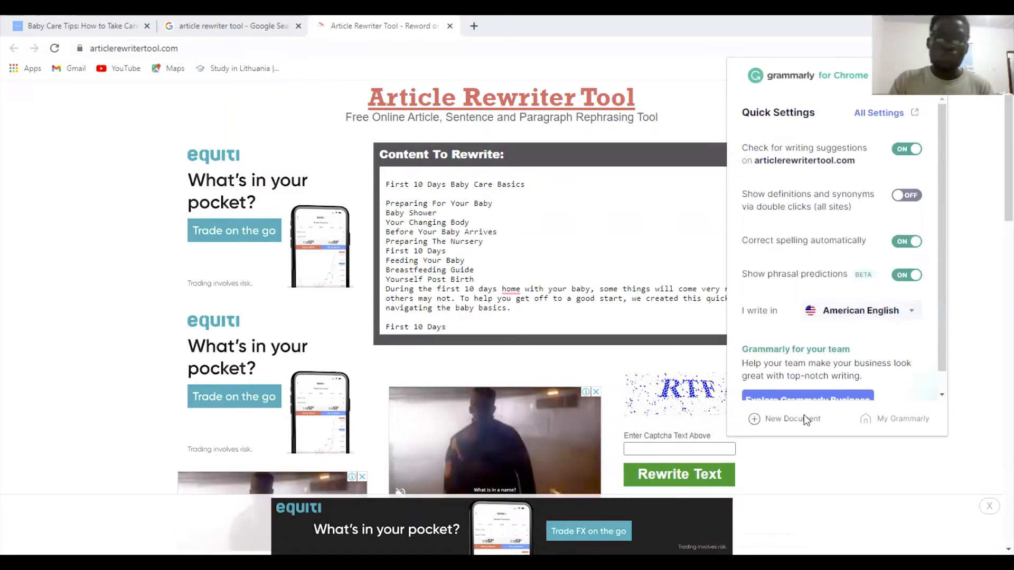
{"action": "left_click", "coordinate": [804, 414]}
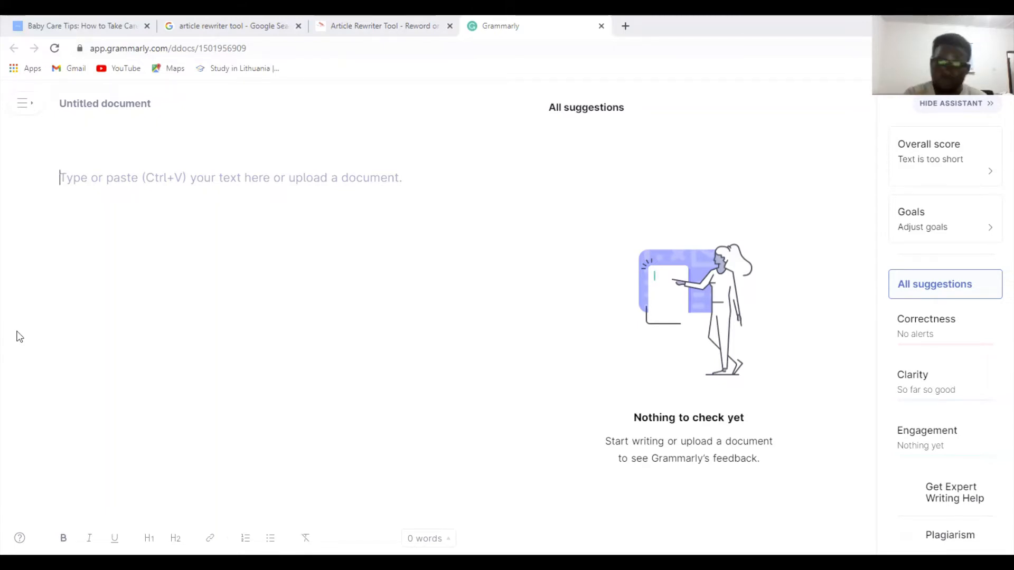
Switch to the Article Rewriter Tool page, enter the displayed captcha text and rewrite the pasted baby care article.
{"action": "left_click", "coordinate": [388, 33]}
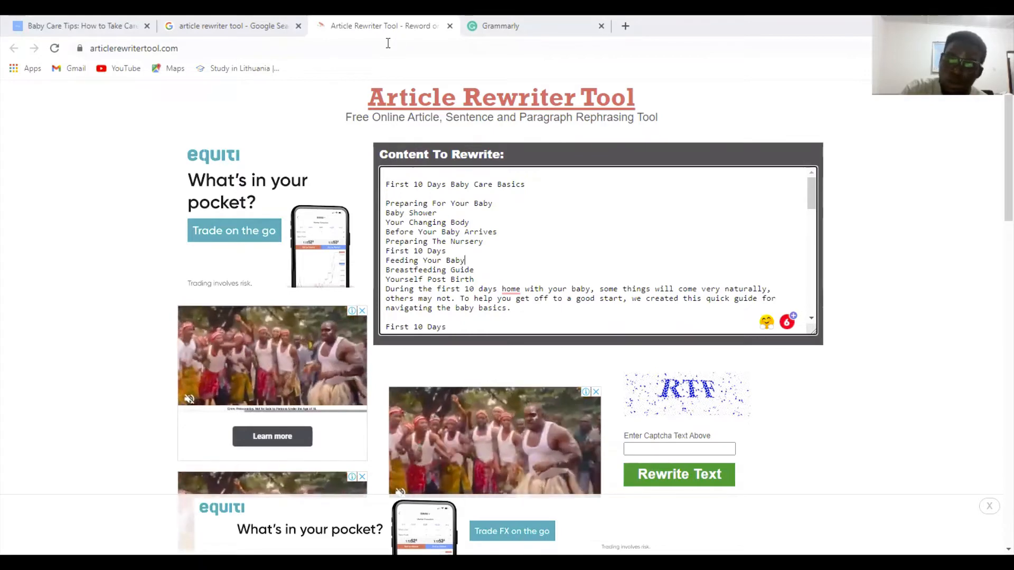
{"action": "scroll", "coordinate": [523, 243], "scroll_direction": "down", "scroll_amount": 1}
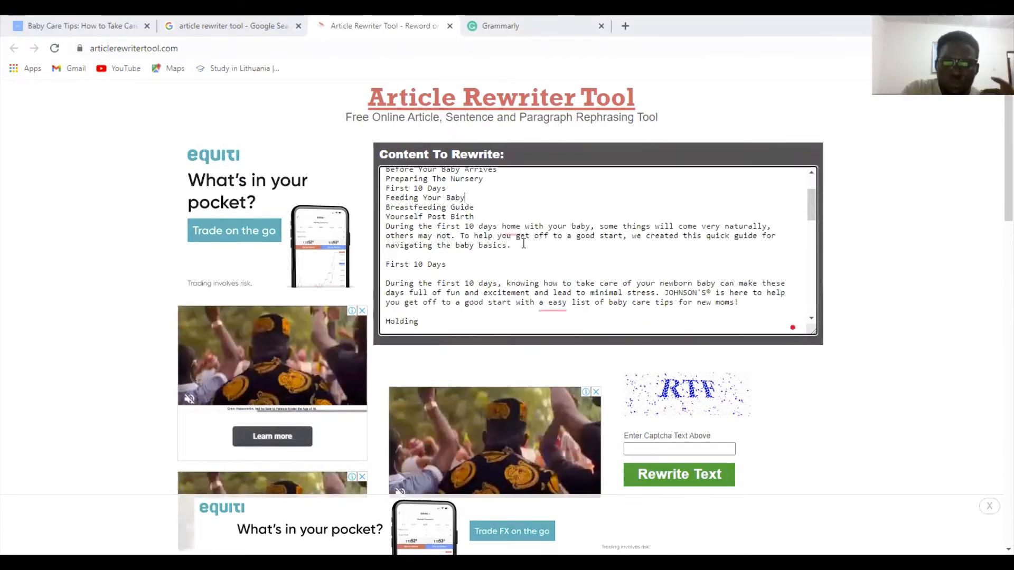
{"action": "left_click", "coordinate": [688, 449]}
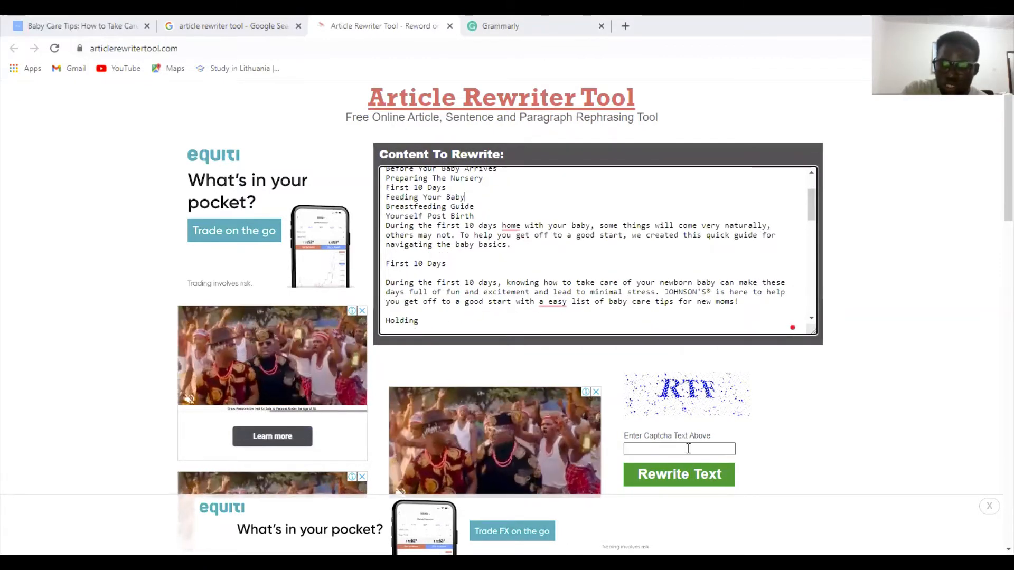
{"action": "left_click", "coordinate": [688, 449]}
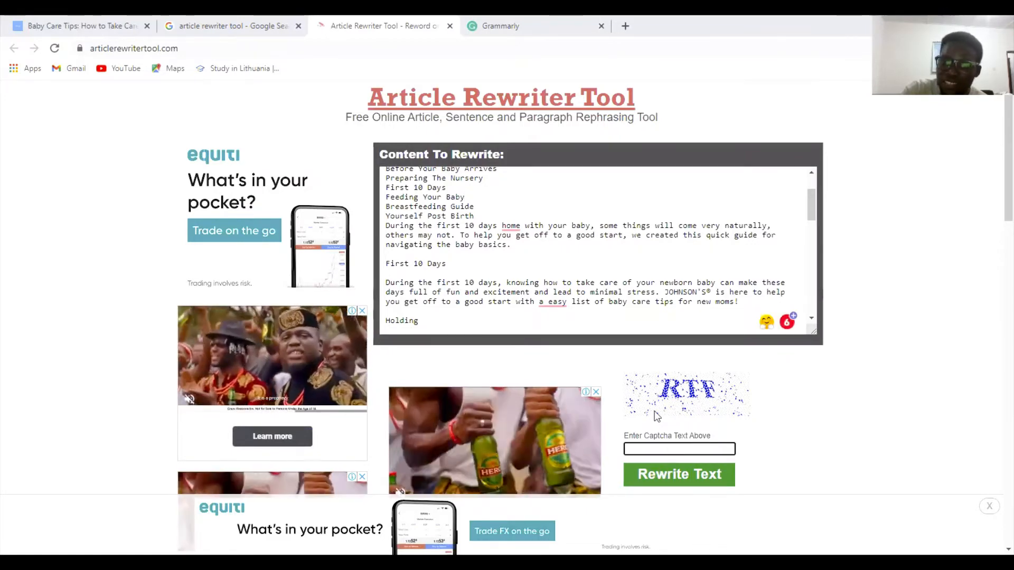
{"action": "type", "text": "R"}
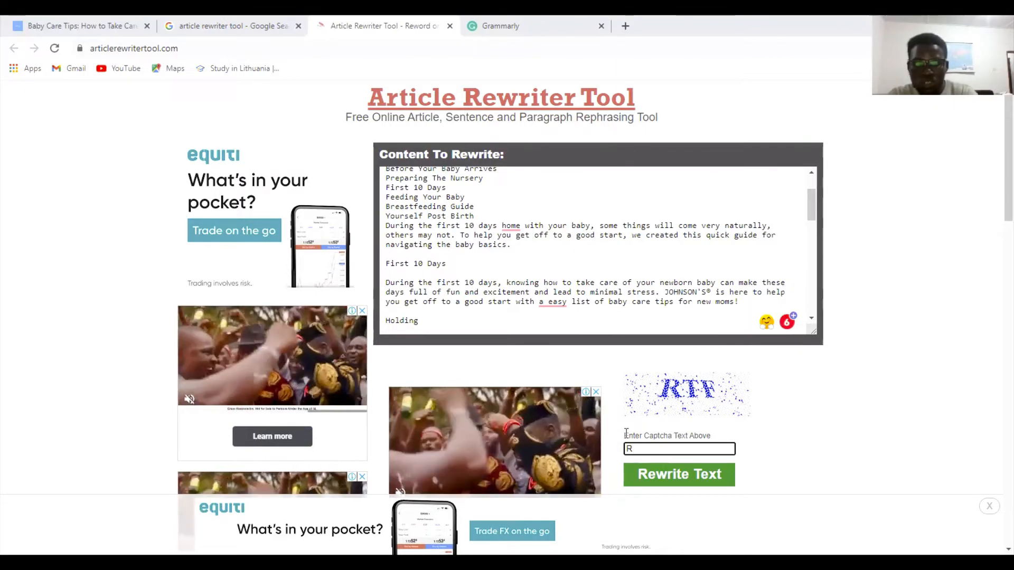
{"action": "type", "text": "TF"}
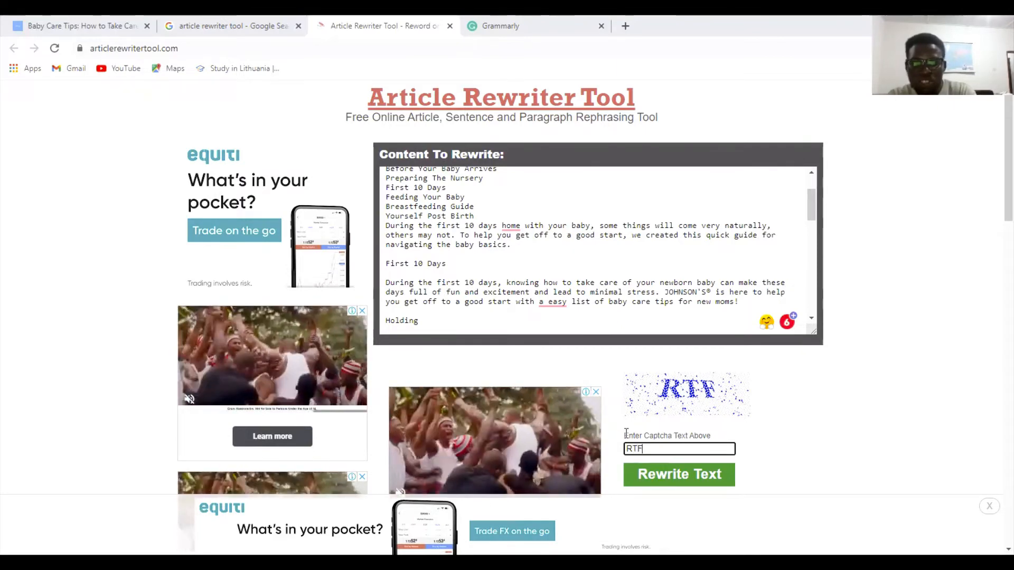
{"action": "left_click", "coordinate": [661, 477]}
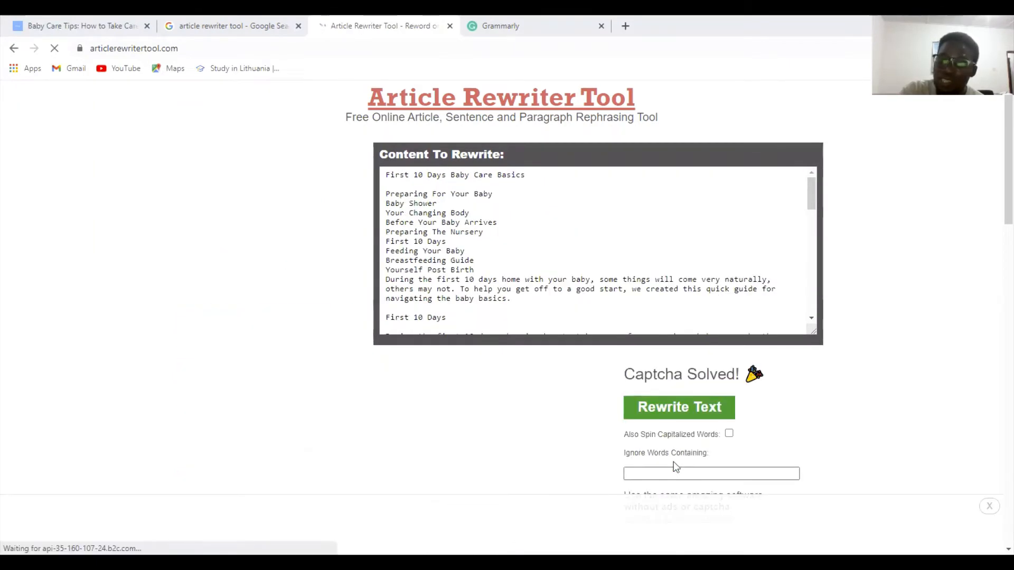
Compare the opening headings and first paragraph of the rewritten result with the original content.
{"action": "scroll", "coordinate": [863, 385], "scroll_direction": "down", "scroll_amount": 5}
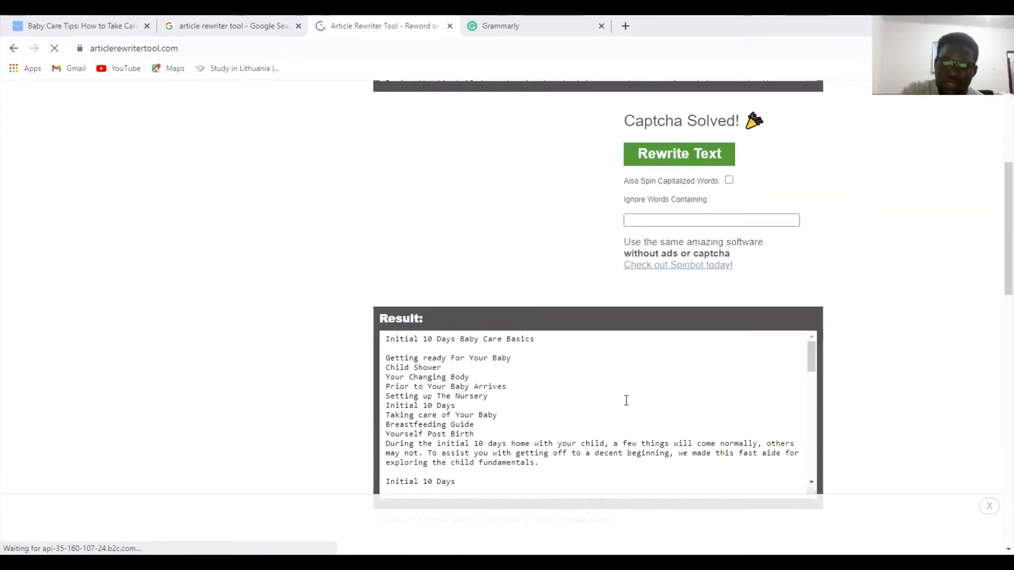
{"action": "scroll", "coordinate": [581, 407], "scroll_direction": "up", "scroll_amount": 5}
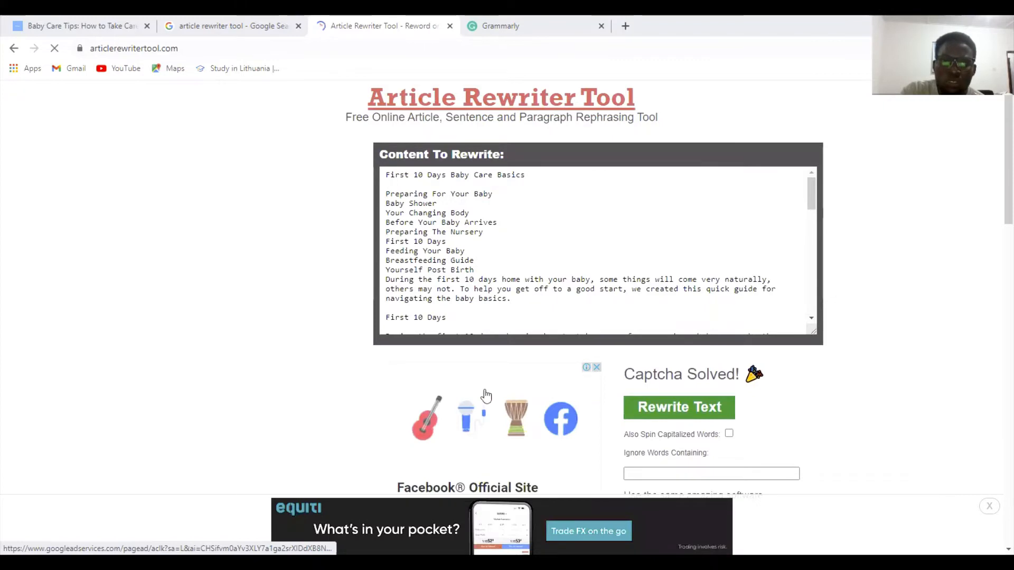
{"action": "scroll", "coordinate": [888, 438], "scroll_direction": "down", "scroll_amount": 3}
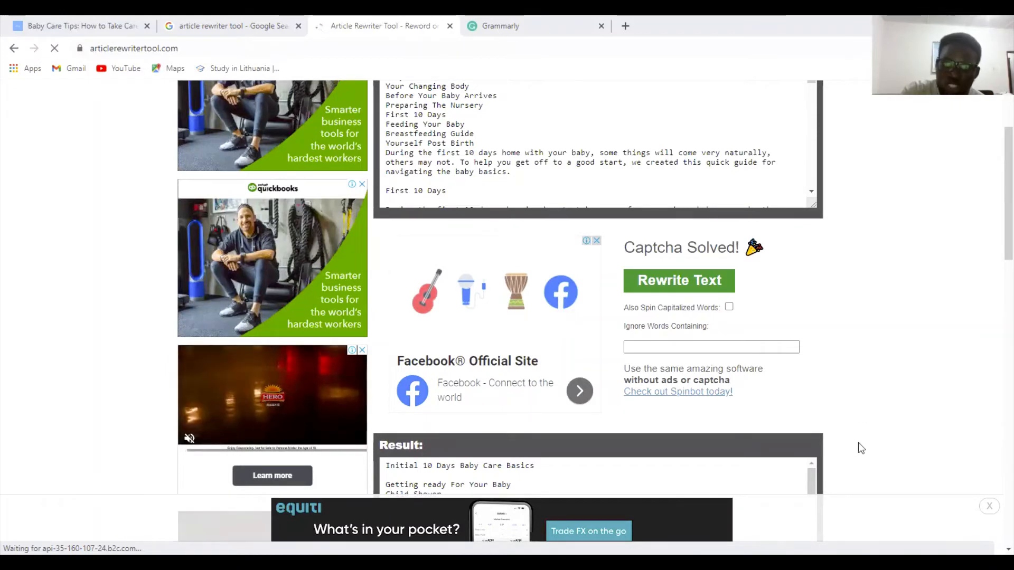
{"action": "scroll", "coordinate": [580, 264], "scroll_direction": "up", "scroll_amount": 3}
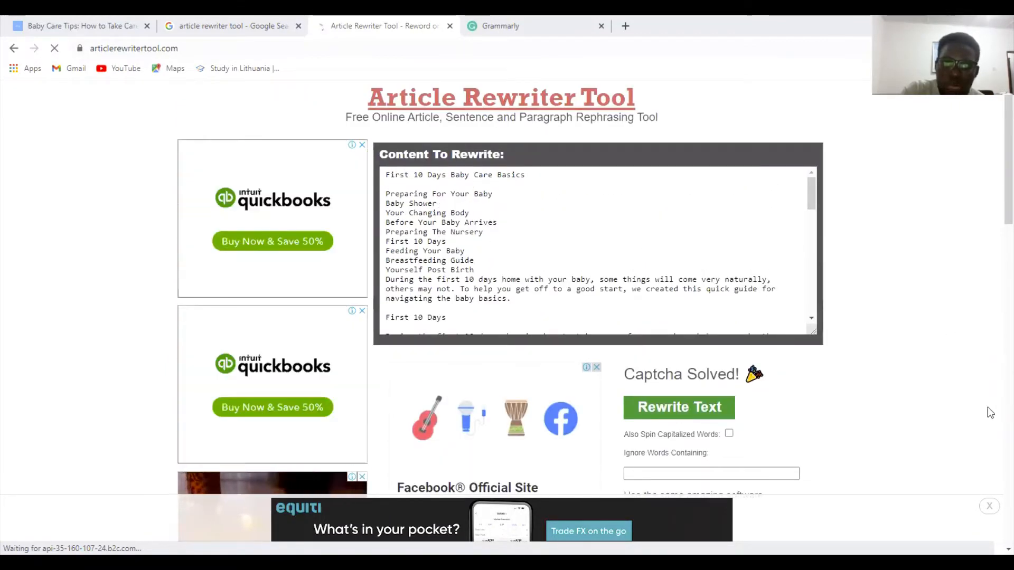
{"action": "scroll", "coordinate": [987, 412], "scroll_direction": "down", "scroll_amount": 4}
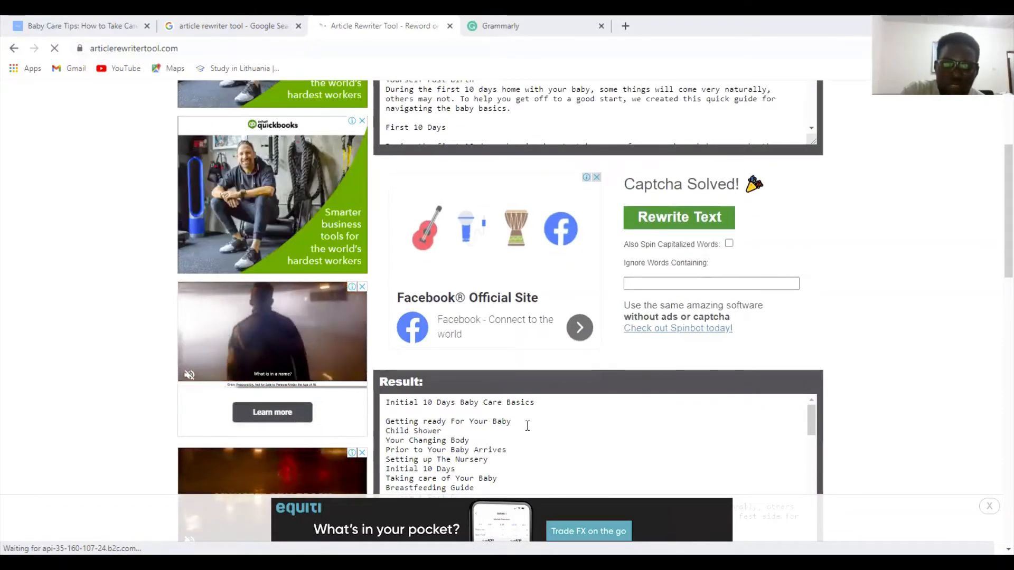
{"action": "scroll", "coordinate": [473, 390], "scroll_direction": "up", "scroll_amount": 3}
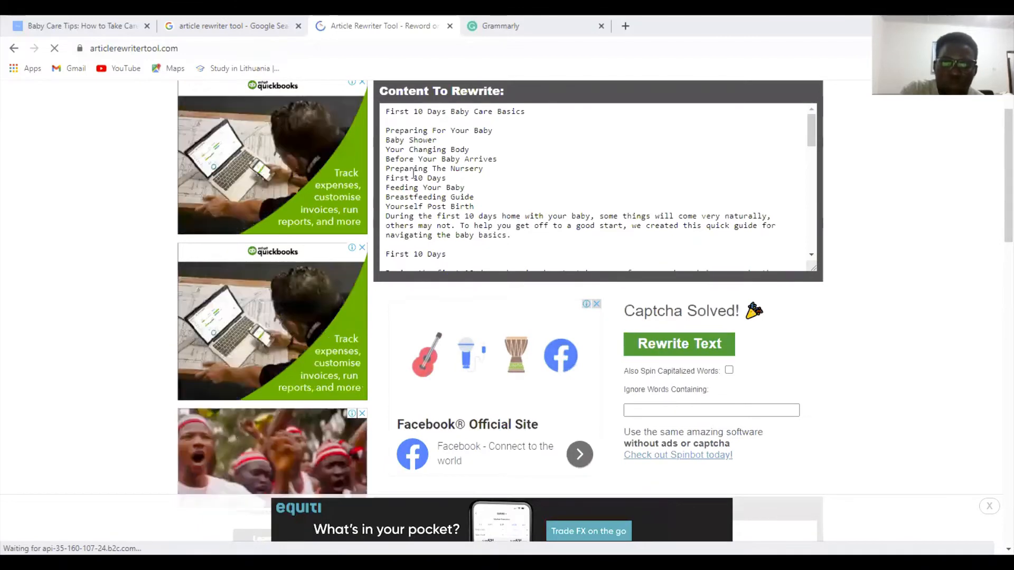
{"action": "scroll", "coordinate": [415, 378], "scroll_direction": "down", "scroll_amount": 3}
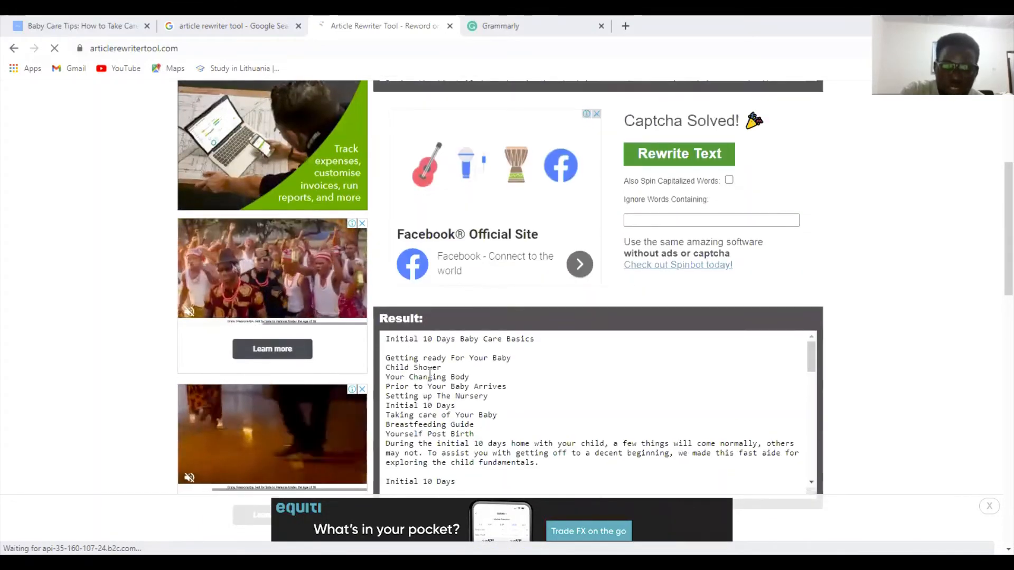
{"action": "scroll", "coordinate": [423, 401], "scroll_direction": "up", "scroll_amount": 3}
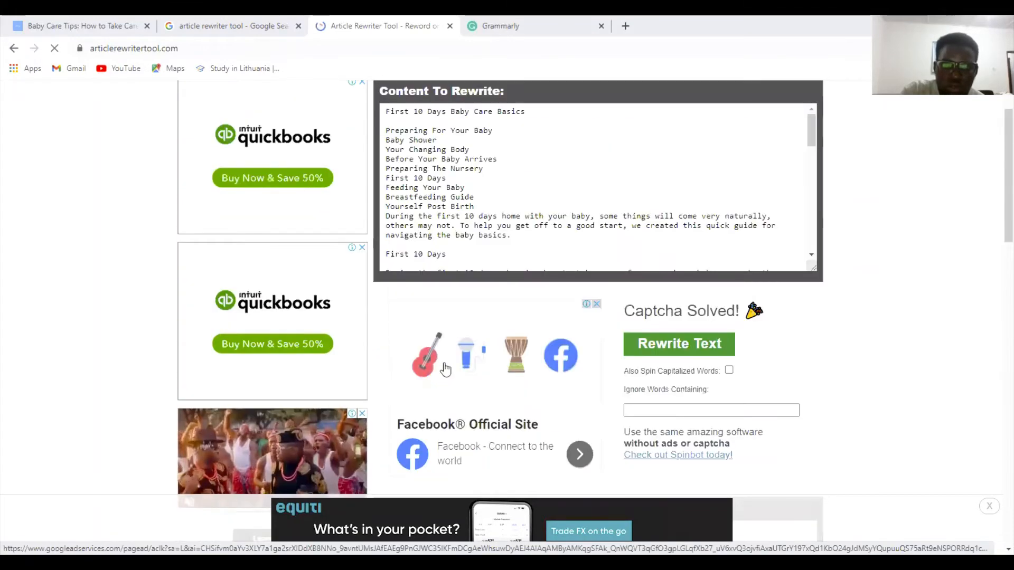
{"action": "scroll", "coordinate": [449, 369], "scroll_direction": "down", "scroll_amount": 2}
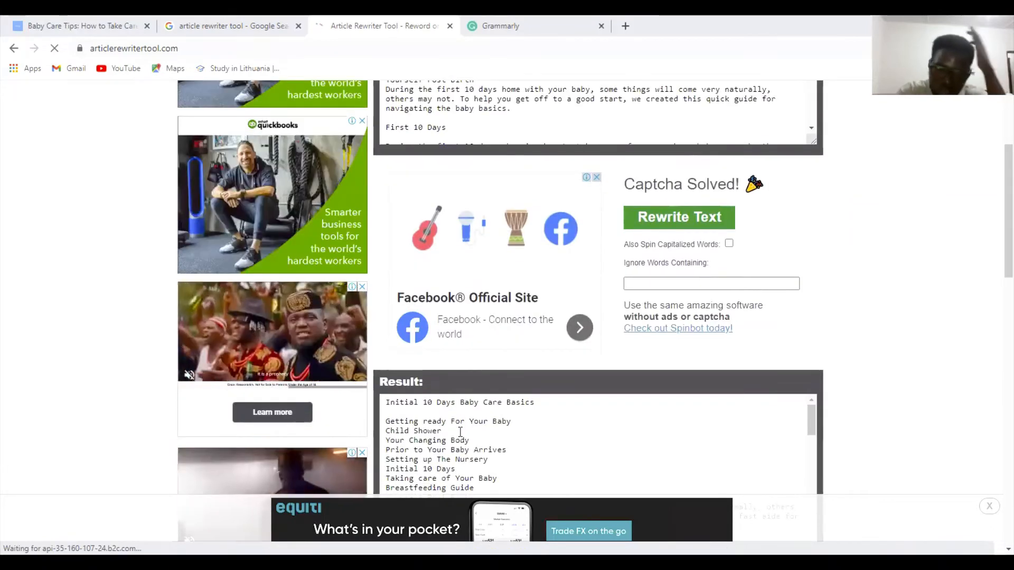
Reword the heading "Your Changing Body" in the rewritten result as "Changing Your Body".
{"action": "left_click", "coordinate": [402, 439]}
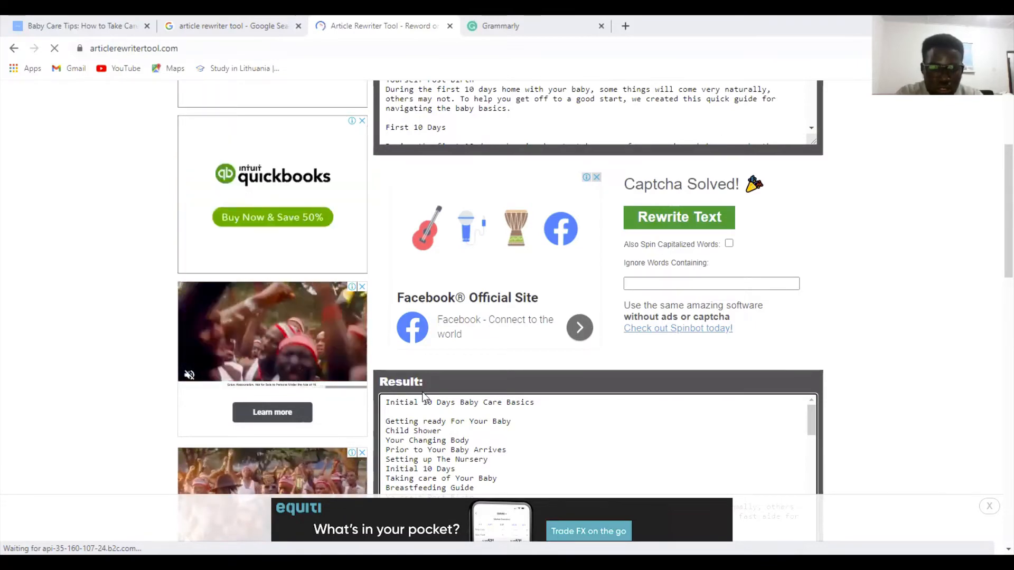
{"action": "key", "text": "shift+Left"}
{"action": "key", "text": "shift+Left"}
{"action": "key", "text": "shift+Left"}
{"action": "key", "text": "shift+Left"}
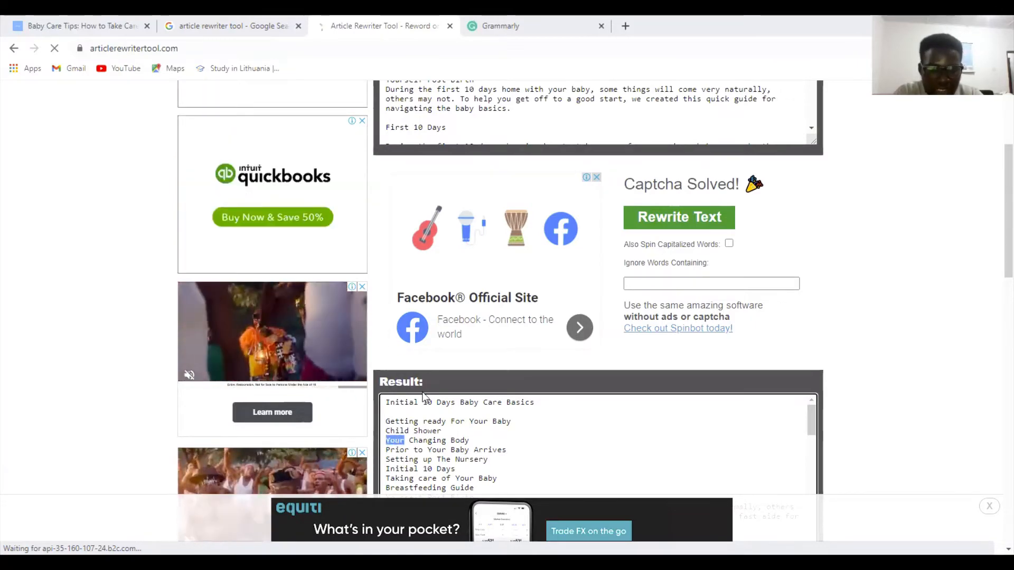
{"action": "key", "text": "BackSpace"}
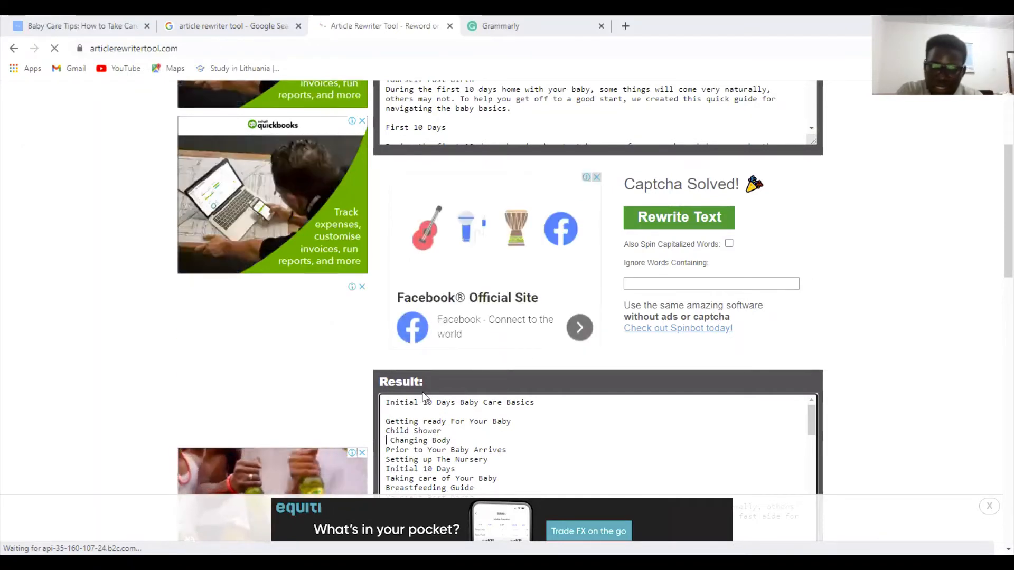
{"action": "key", "text": "BackSpace"}
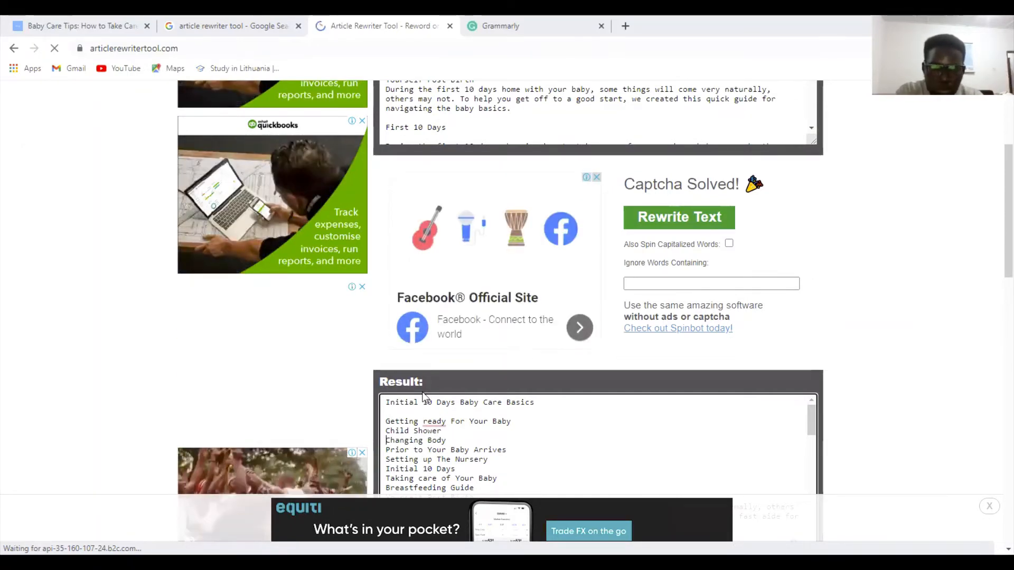
{"action": "key", "text": "Right"}
{"action": "key", "text": "Right"}
{"action": "key", "text": "Right"}
{"action": "key", "text": "Right"}
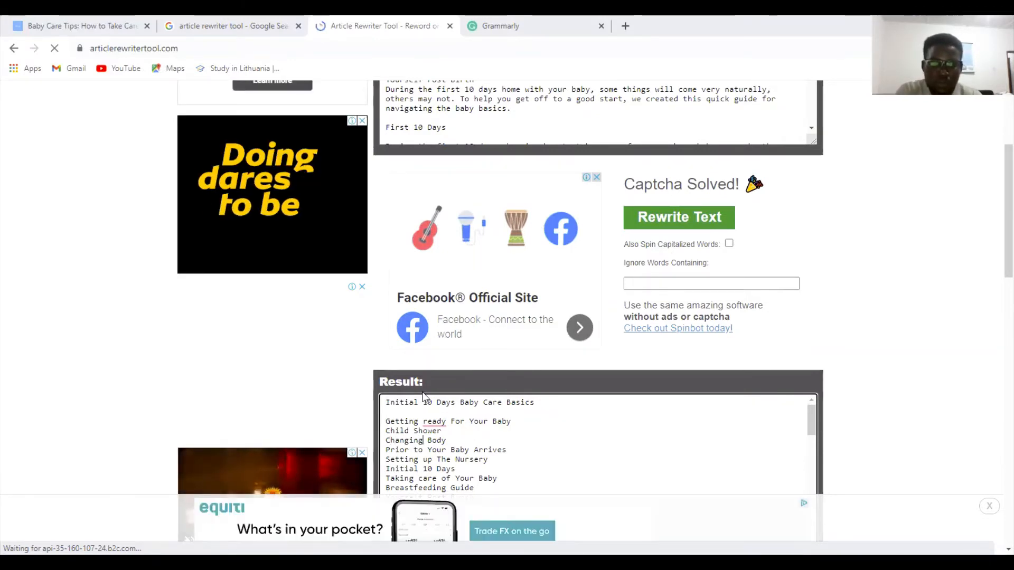
{"action": "type", "text": "Your"}
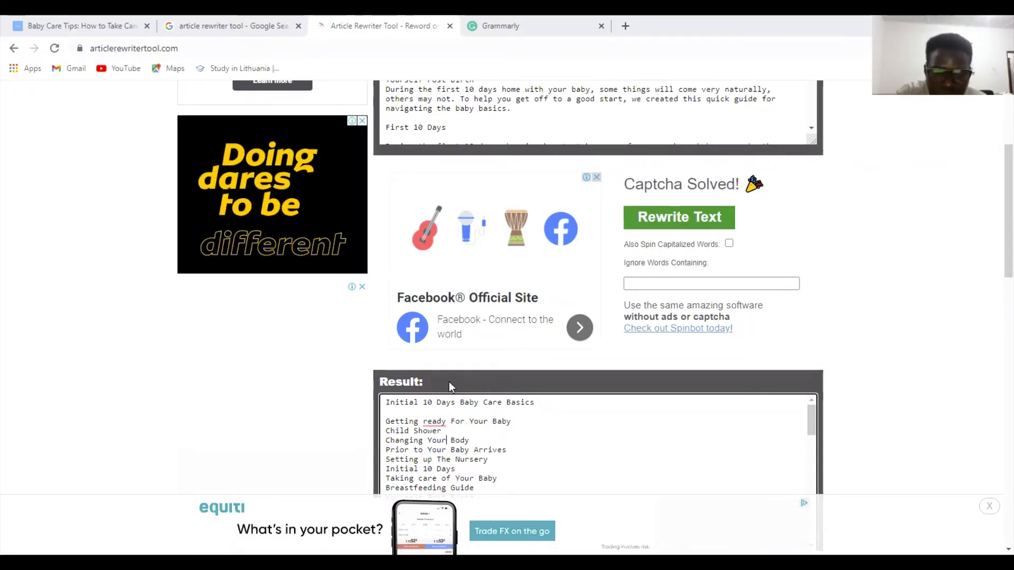
Check the original headings and replace "Setting up The Nursery" in the rewritten result with "Nursery Preparation".
{"action": "scroll", "coordinate": [446, 264], "scroll_direction": "up", "scroll_amount": 2}
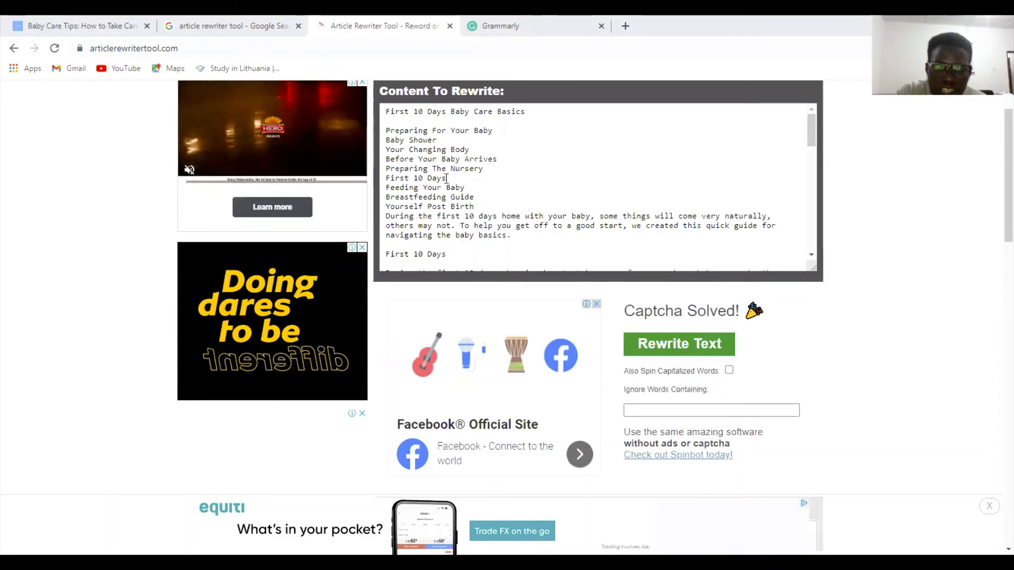
{"action": "scroll", "coordinate": [844, 416], "scroll_direction": "down", "scroll_amount": 4}
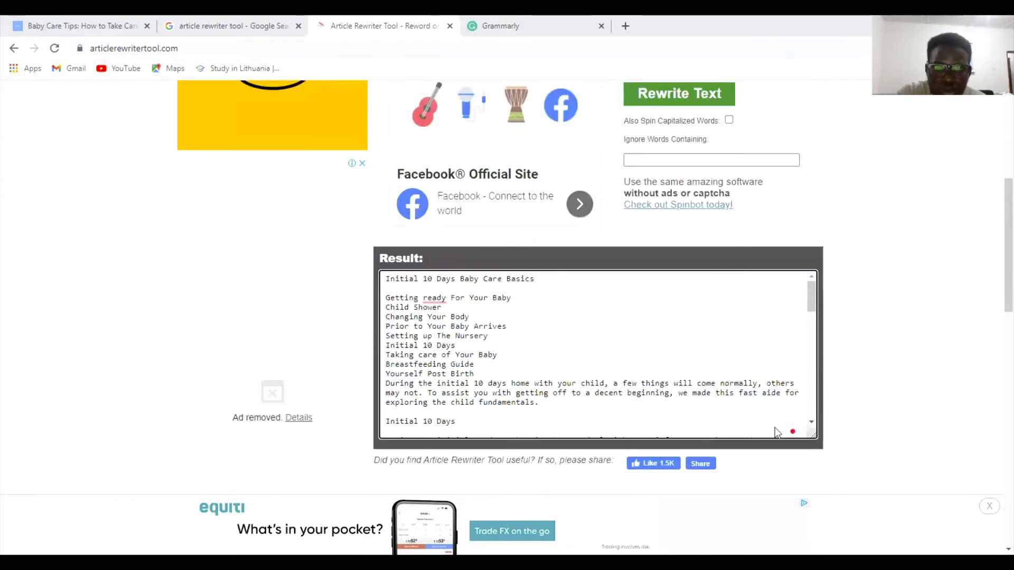
{"action": "left_click", "coordinate": [455, 333]}
{"action": "key", "text": "BackSpace"}
{"action": "key", "text": "BackSpace"}
{"action": "key", "text": "BackSpace"}
{"action": "key", "text": "BackSpace"}
{"action": "key", "text": "BackSpace"}
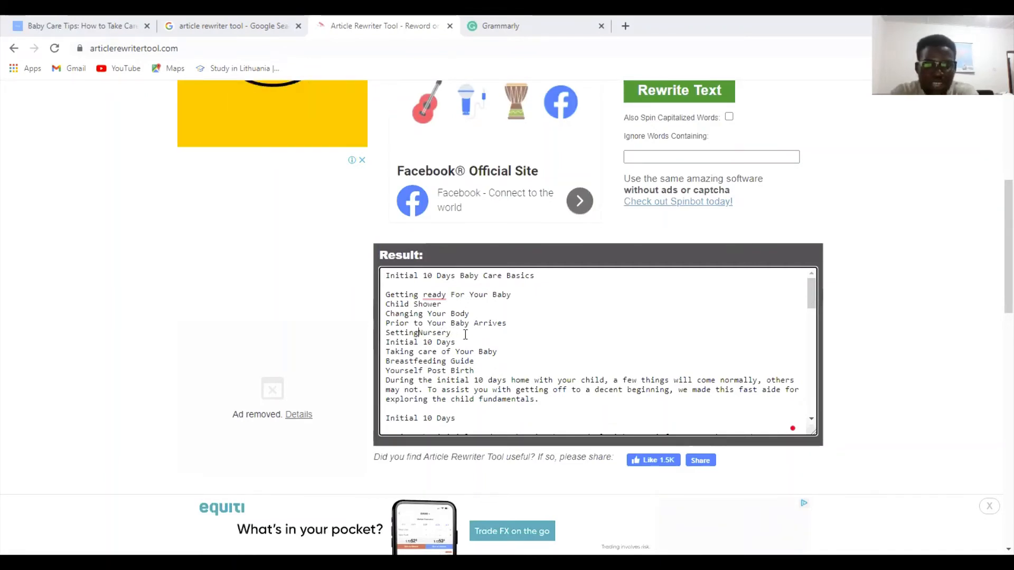
{"action": "key", "text": "BackSpace"}
{"action": "key", "text": "BackSpace"}
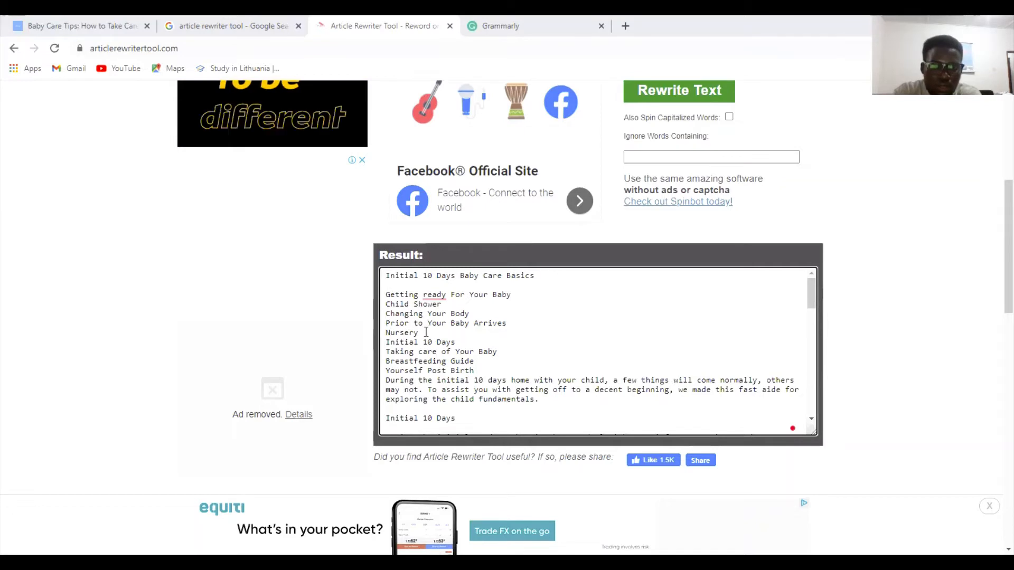
{"action": "left_click", "coordinate": [426, 333]}
{"action": "type", "text": "Prep"}
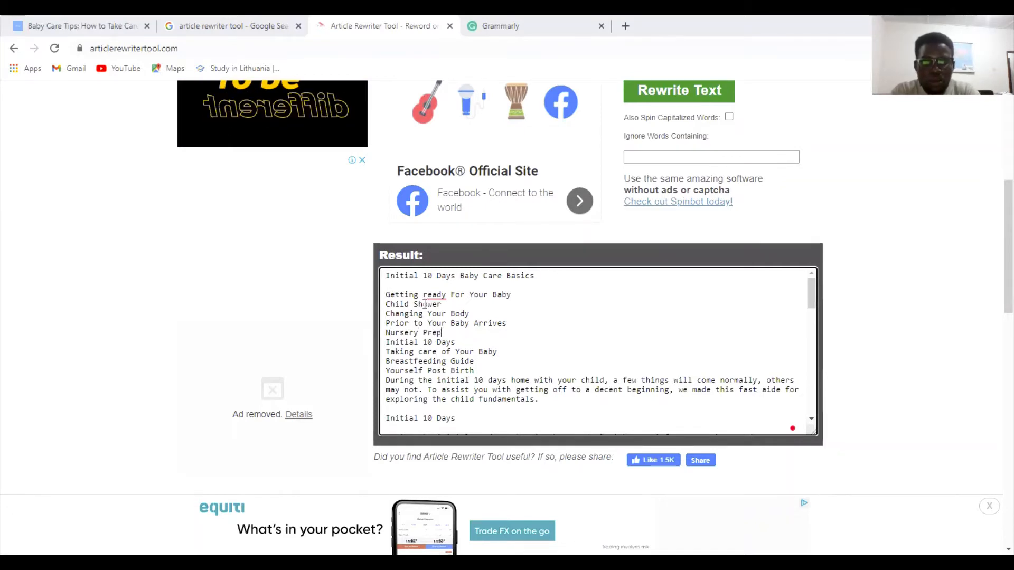
{"action": "type", "text": "aration"}
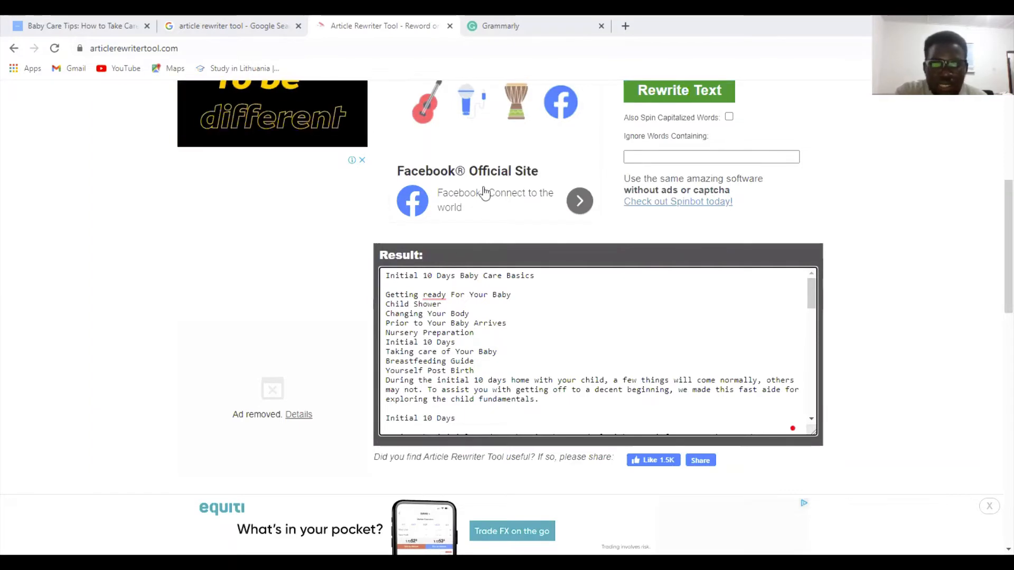
Check the original headings and change the "Initial 10 Days" line under Nursery Preparation in the result to "The First 10 Days".
{"action": "scroll", "coordinate": [484, 174], "scroll_direction": "up", "scroll_amount": 1}
{"action": "scroll", "coordinate": [487, 164], "scroll_direction": "up", "scroll_amount": 2}
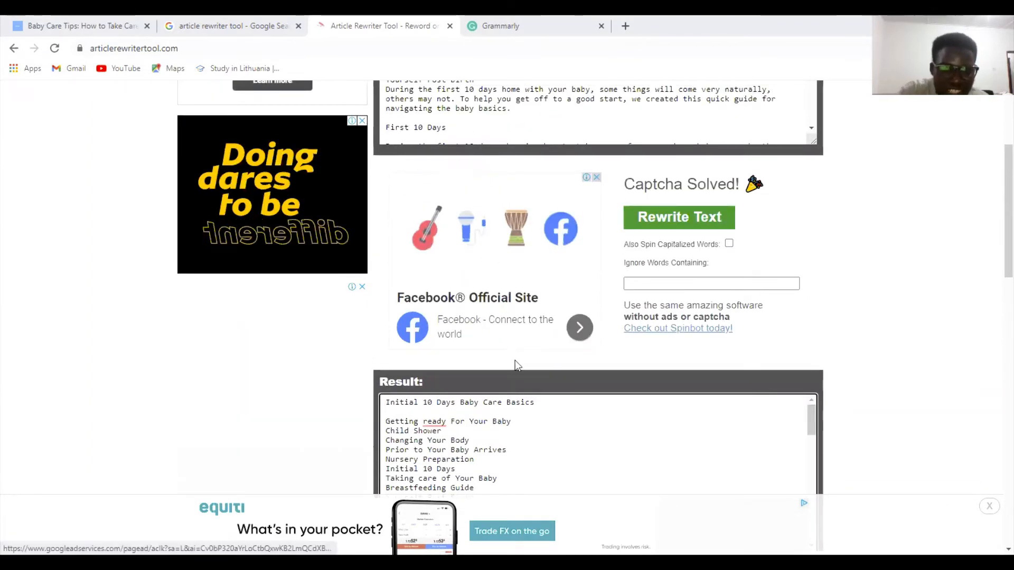
{"action": "scroll", "coordinate": [515, 360], "scroll_direction": "up", "scroll_amount": 2}
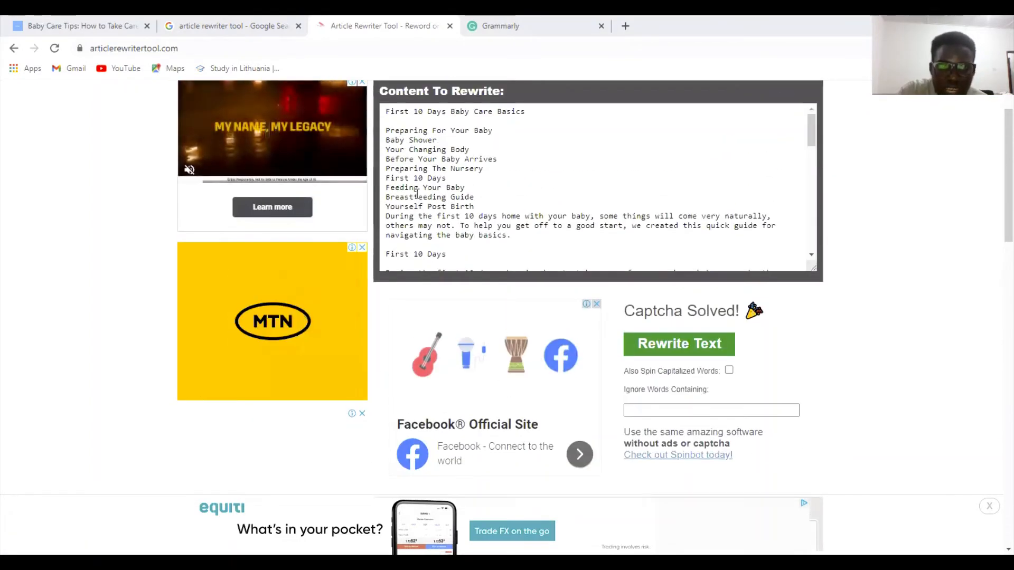
{"action": "scroll", "coordinate": [543, 393], "scroll_direction": "down", "scroll_amount": 3}
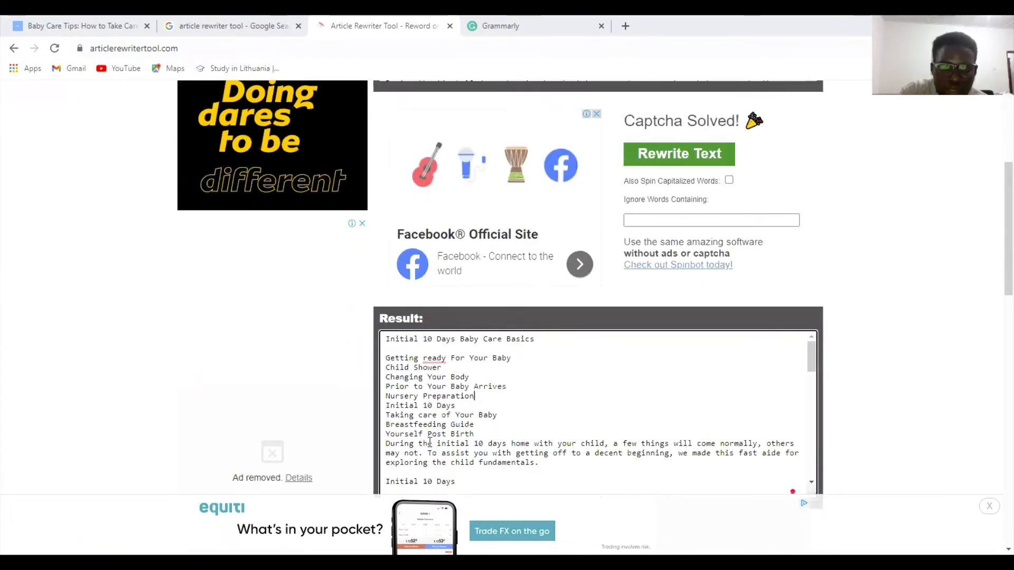
{"action": "left_click", "coordinate": [422, 406]}
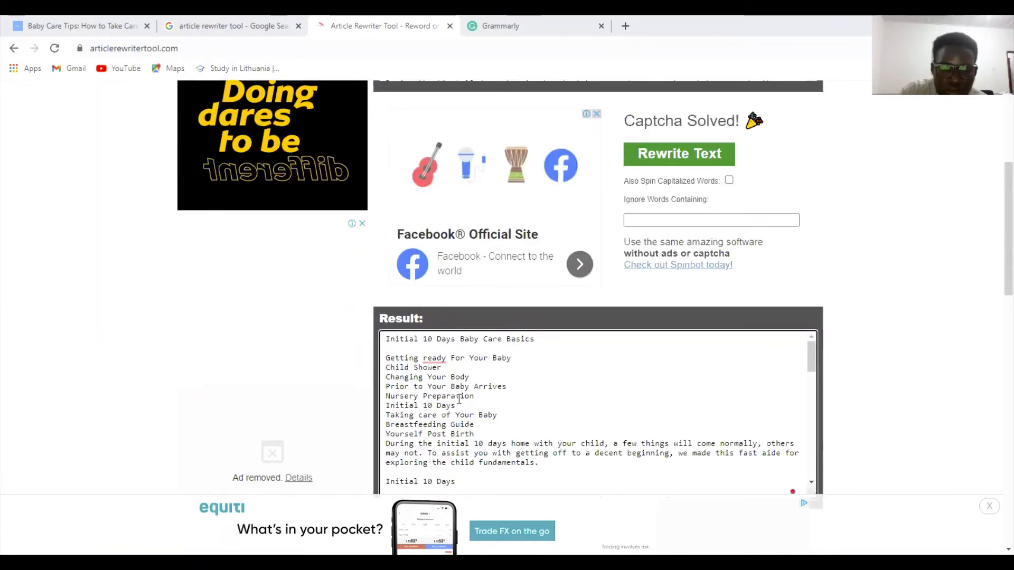
{"action": "key", "text": "BackSpace"}
{"action": "key", "text": "BackSpace"}
{"action": "key", "text": "BackSpace"}
{"action": "key", "text": "BackSpace"}
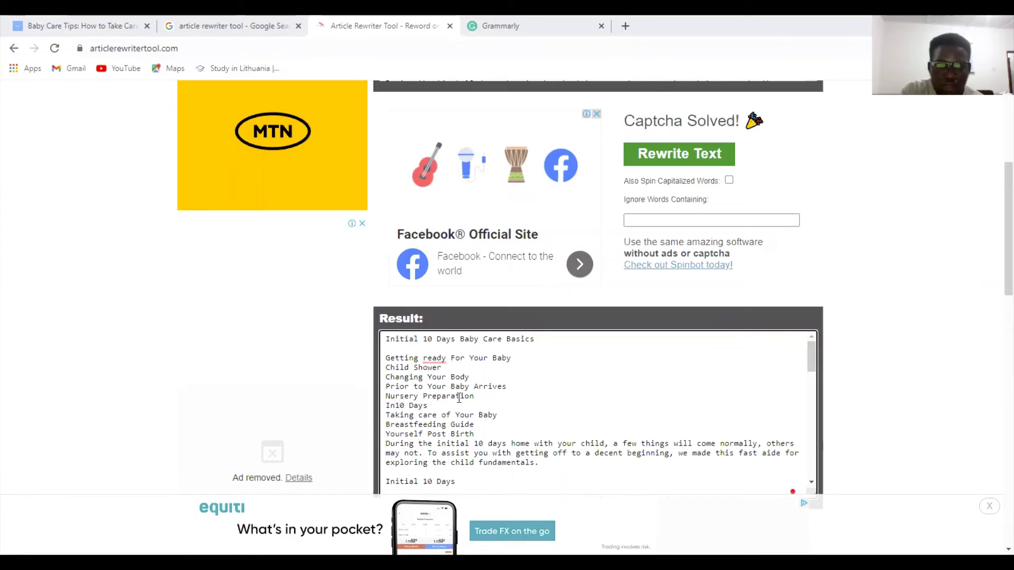
{"action": "key", "text": "BackSpace"}
{"action": "key", "text": "BackSpace"}
{"action": "type", "text": "The fi"}
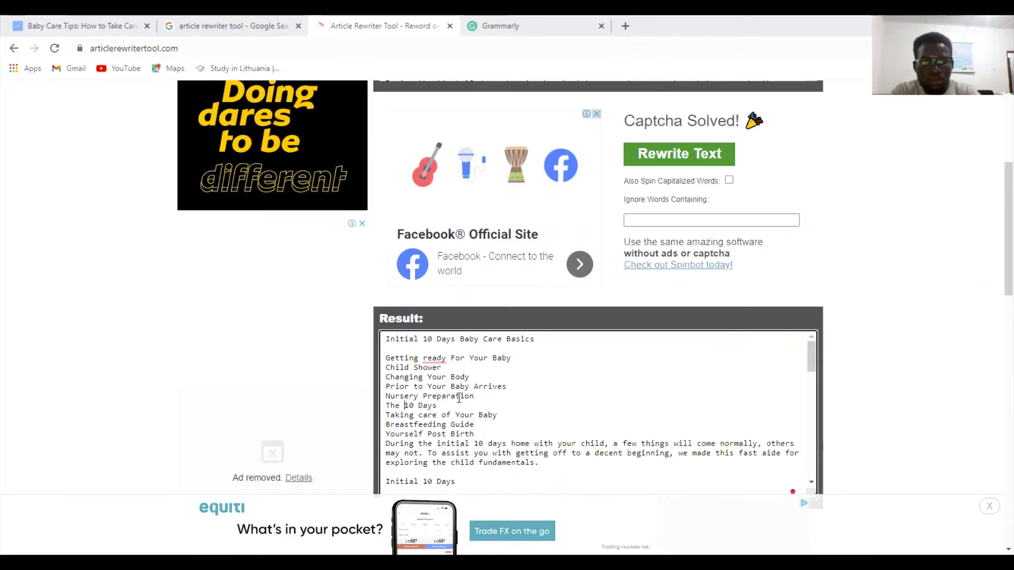
{"action": "type", "text": "rst"}
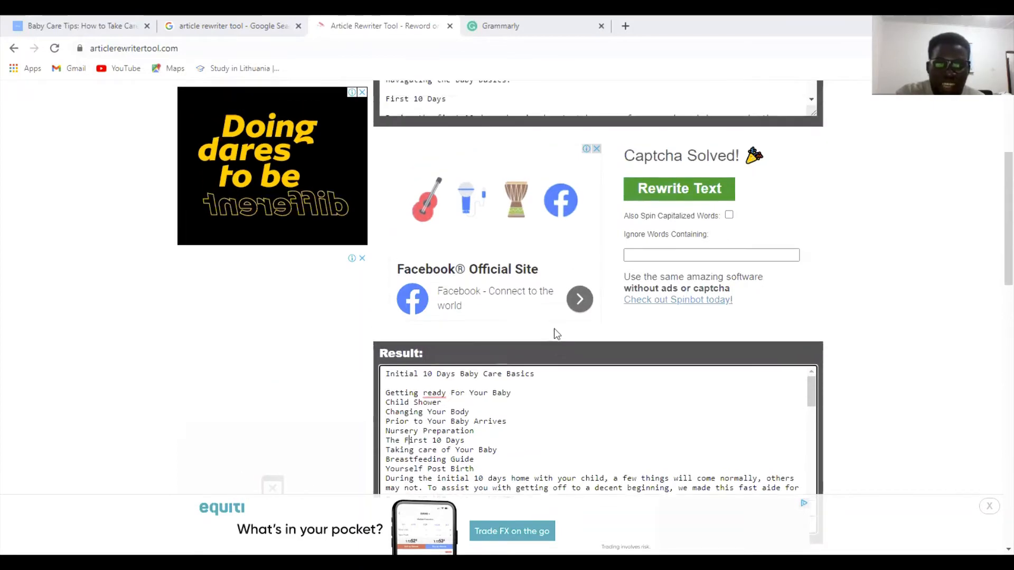
Check the original headings and replace "Taking care of Your Baby" in the rewritten result with "Feeding your child".
{"action": "scroll", "coordinate": [553, 328], "scroll_direction": "up", "scroll_amount": 4}
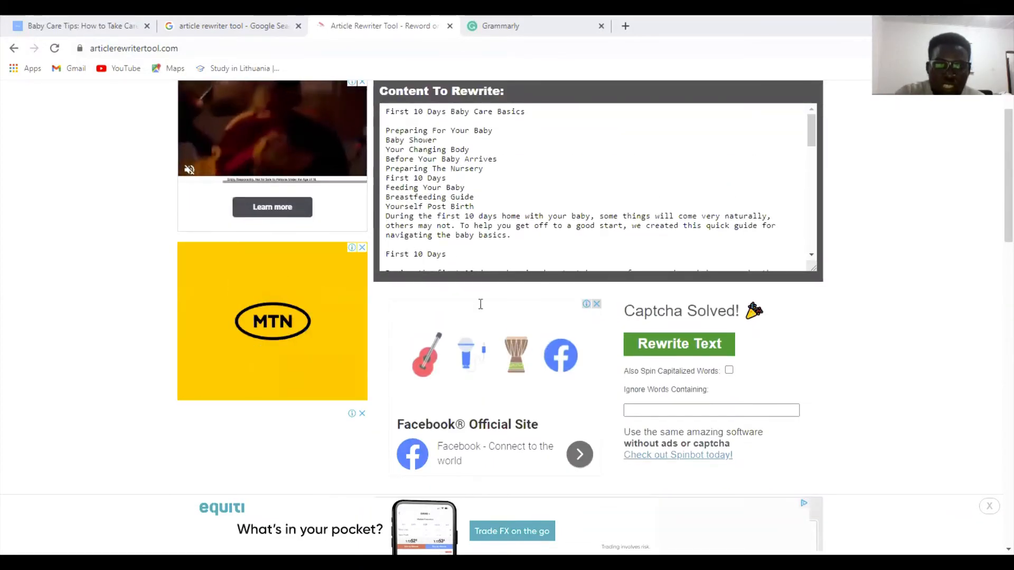
{"action": "scroll", "coordinate": [685, 486], "scroll_direction": "down", "scroll_amount": 3}
{"action": "scroll", "coordinate": [673, 470], "scroll_direction": "down", "scroll_amount": 3}
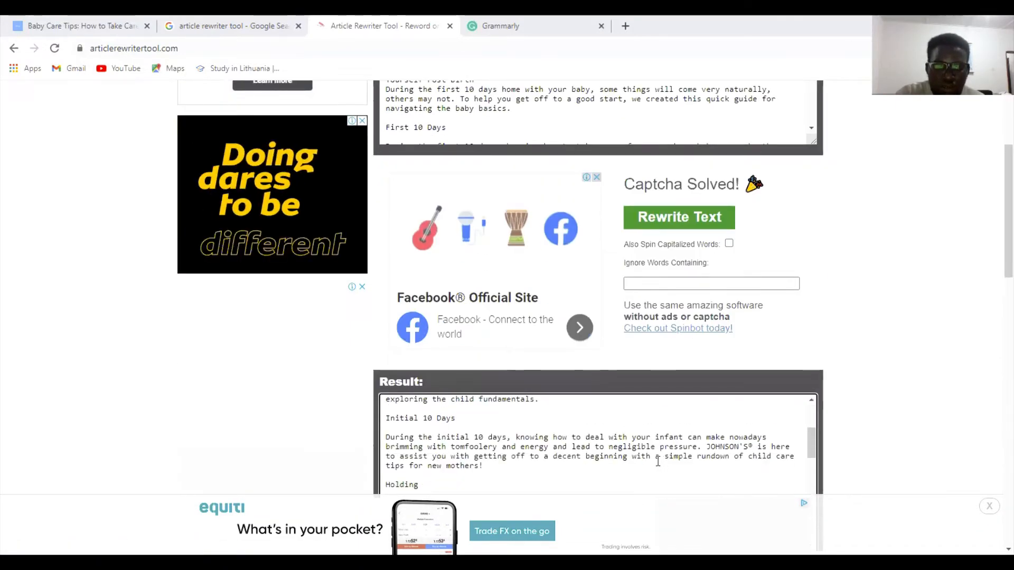
{"action": "scroll", "coordinate": [658, 461], "scroll_direction": "up", "scroll_amount": 3}
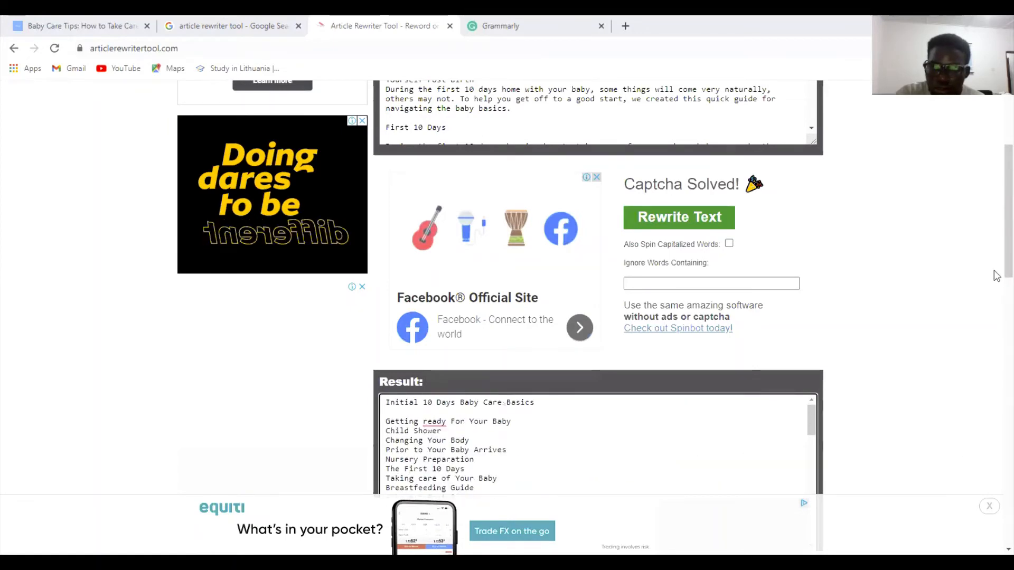
{"action": "left_click_drag", "start_coordinate": [998, 267], "coordinate": [997, 296]}
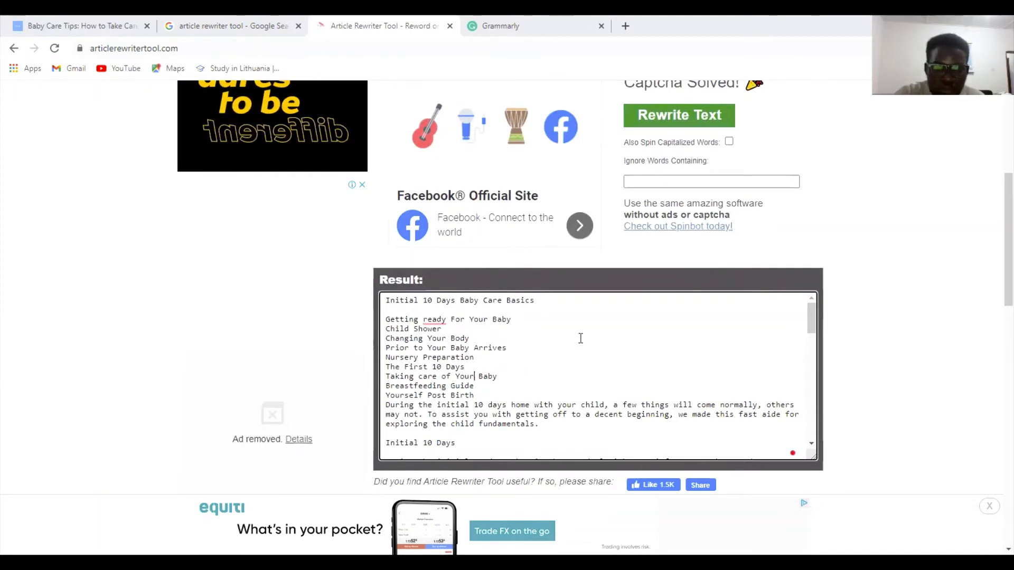
{"action": "key", "text": "BackSpace"}
{"action": "key", "text": "BackSpace"}
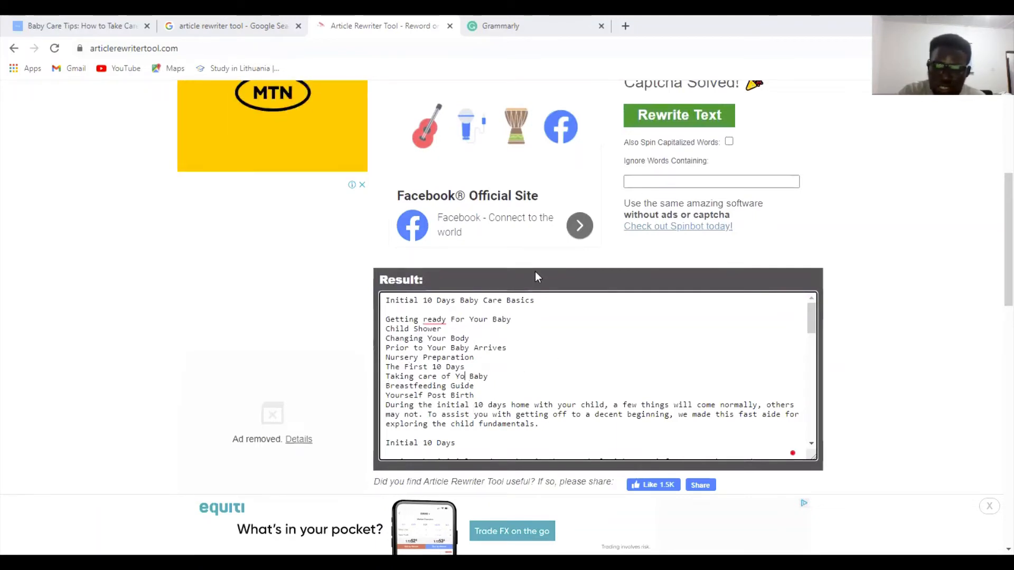
{"action": "key", "text": "Right"}
{"action": "key", "text": "Right"}
{"action": "key", "text": "Right"}
{"action": "key", "text": "Right"}
{"action": "key", "text": "Right"}
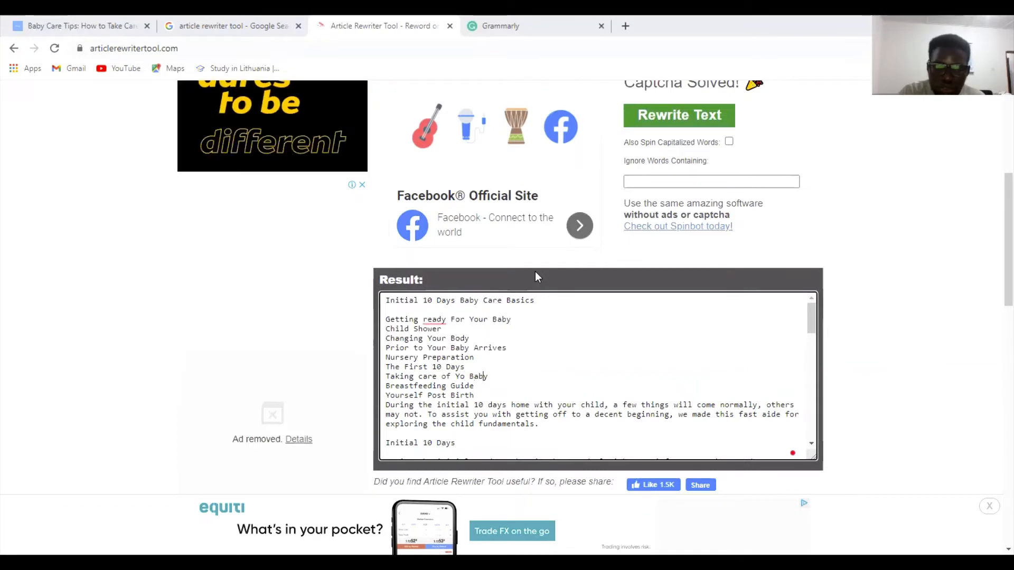
{"action": "key", "text": "BackSpace"}
{"action": "key", "text": "BackSpace"}
{"action": "key", "text": "BackSpace"}
{"action": "key", "text": "BackSpace"}
{"action": "key", "text": "BackSpace"}
{"action": "key", "text": "BackSpace"}
{"action": "key", "text": "BackSpace"}
{"action": "key", "text": "BackSpace"}
{"action": "key", "text": "BackSpace"}
{"action": "key", "text": "BackSpace"}
{"action": "key", "text": "BackSpace"}
{"action": "key", "text": "BackSpace"}
{"action": "key", "text": "BackSpace"}
{"action": "key", "text": "BackSpace"}
{"action": "key", "text": "BackSpace"}
{"action": "key", "text": "BackSpace"}
{"action": "key", "text": "BackSpace"}
{"action": "key", "text": "BackSpace"}
{"action": "key", "text": "BackSpace"}
{"action": "key", "text": "BackSpace"}
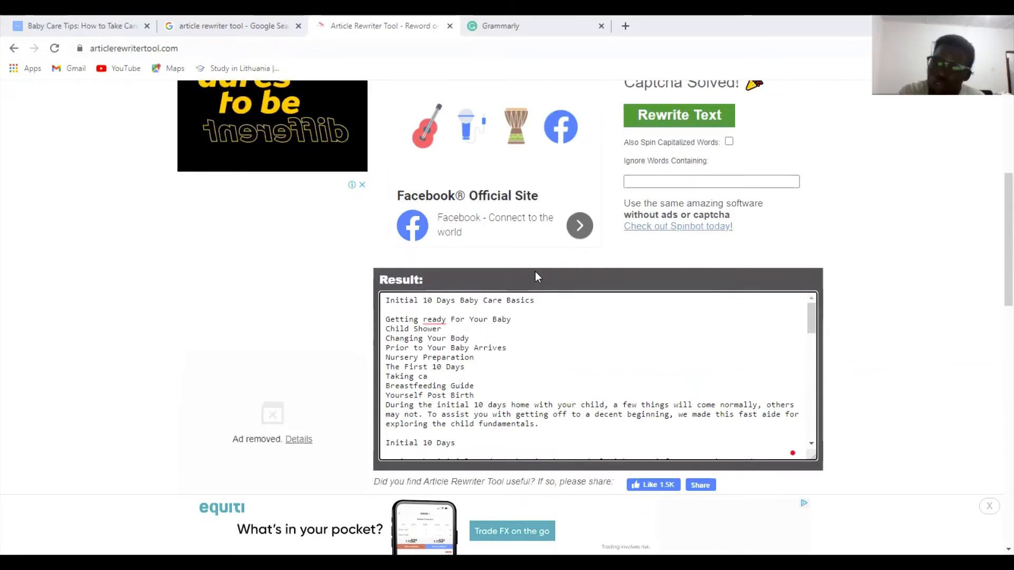
{"action": "key", "text": "BackSpace"}
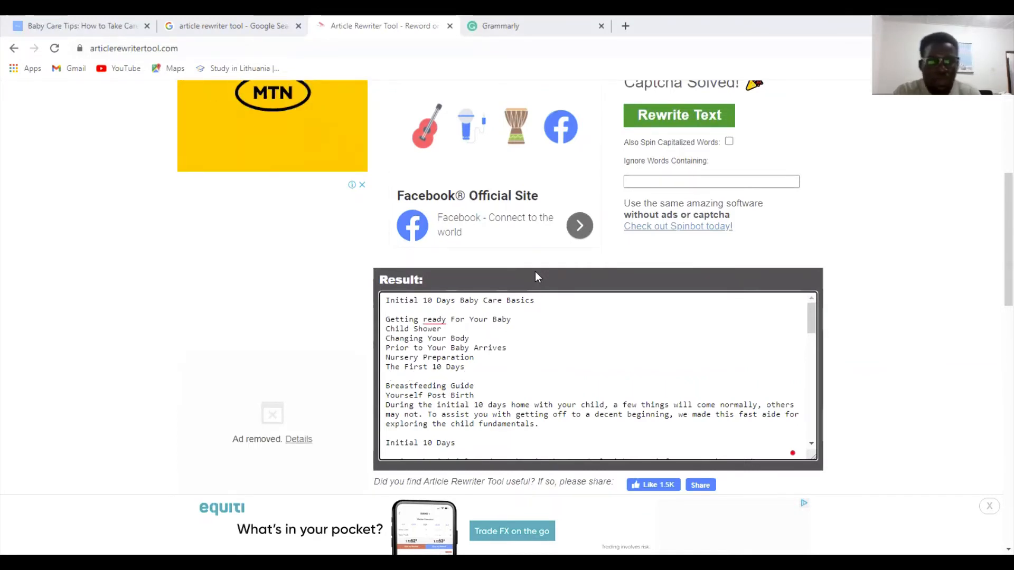
{"action": "type", "text": "Feeding"}
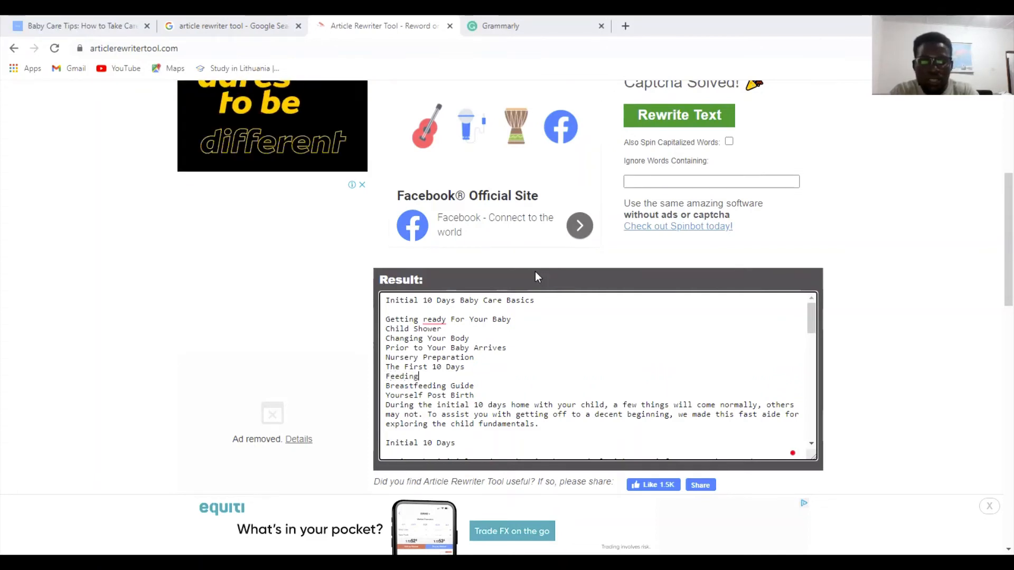
{"action": "type", "text": " your"}
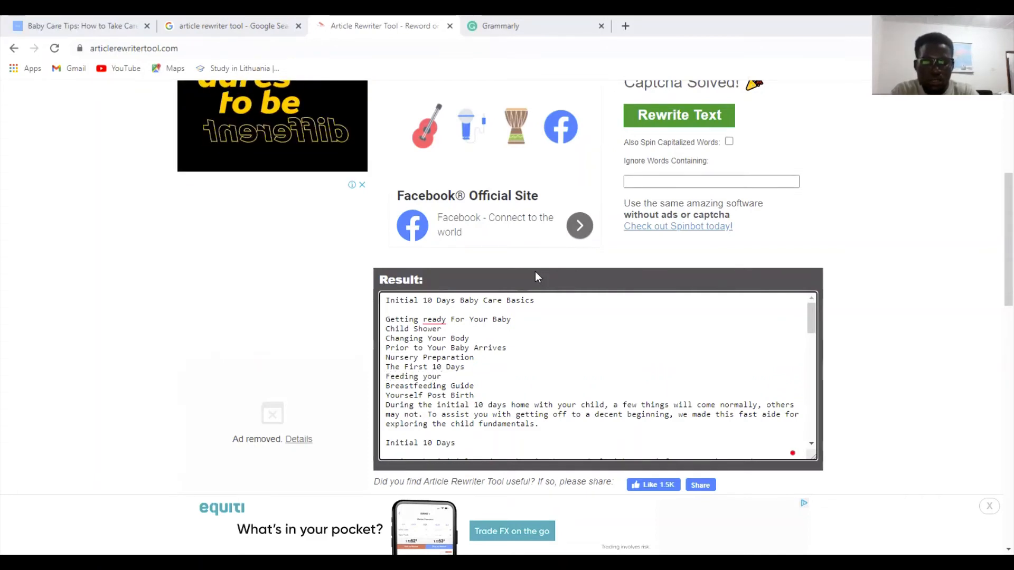
{"action": "type", "text": " child"}
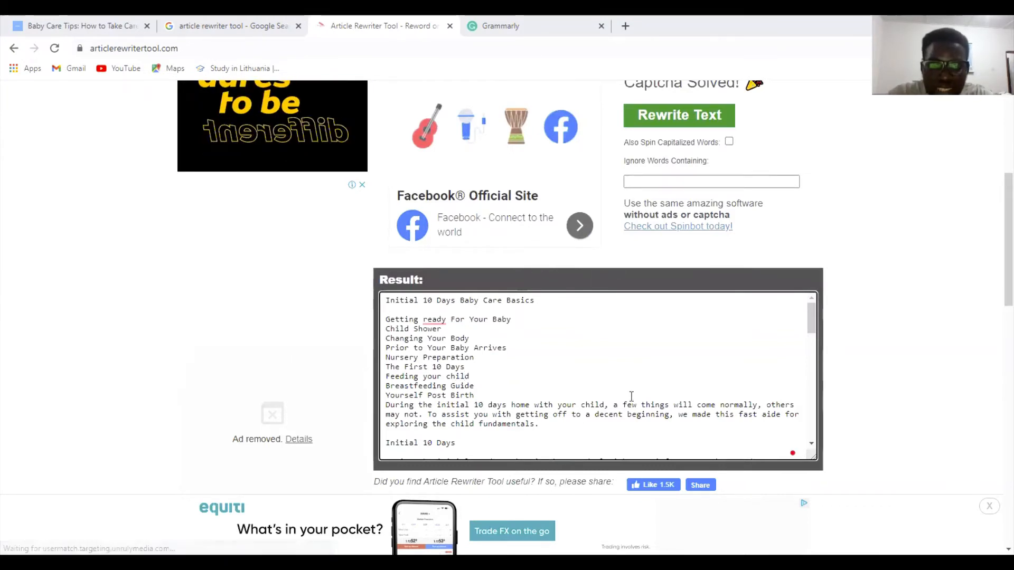
Capitalize the word "child" in the "Feeding your child" heading of the rewritten result.
{"action": "key", "text": "Left"}
{"action": "key", "text": "Left"}
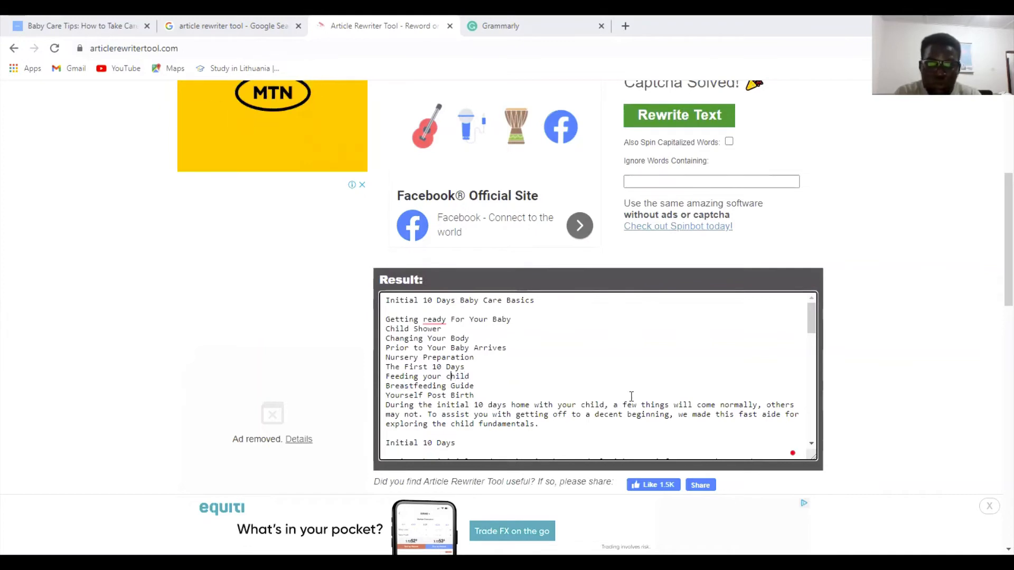
{"action": "key", "text": "shift+Left"}
{"action": "type", "text": "C"}
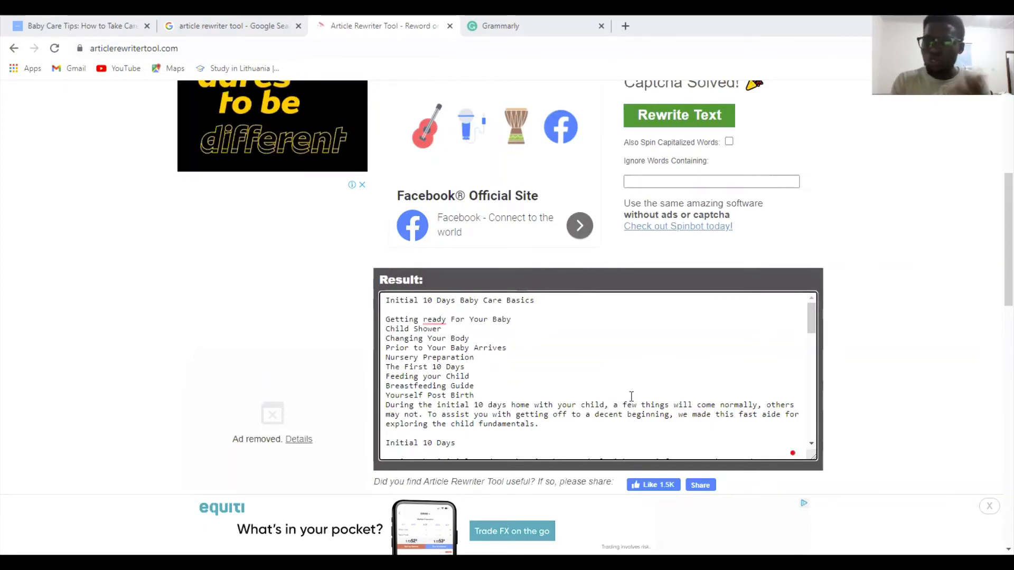
Check the original headings and replace "Yourself Post Birth" in the rewritten result with "Childbirth Aftermath".
{"action": "key", "text": "Down"}
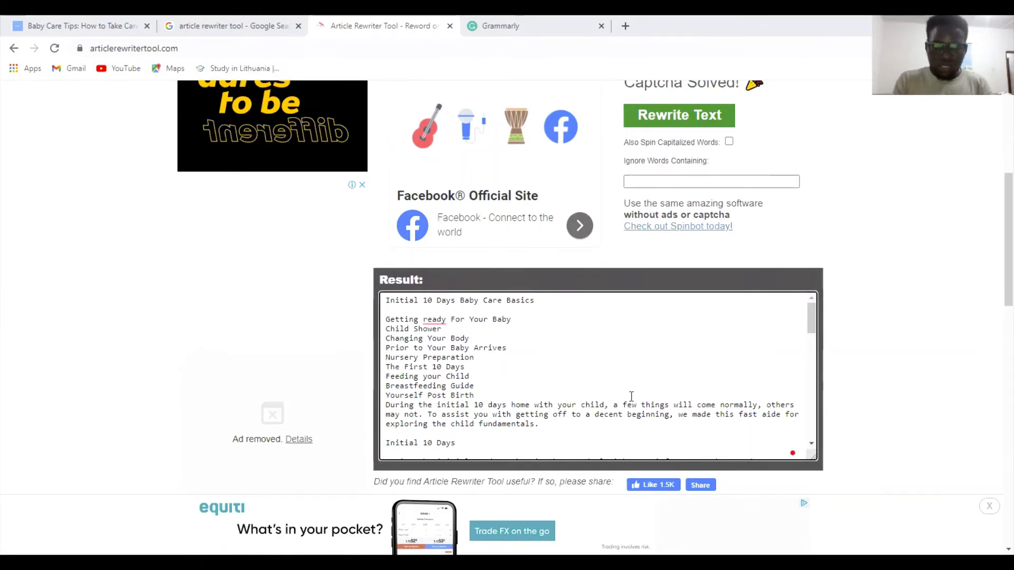
{"action": "scroll", "coordinate": [779, 304], "scroll_direction": "up", "scroll_amount": 2}
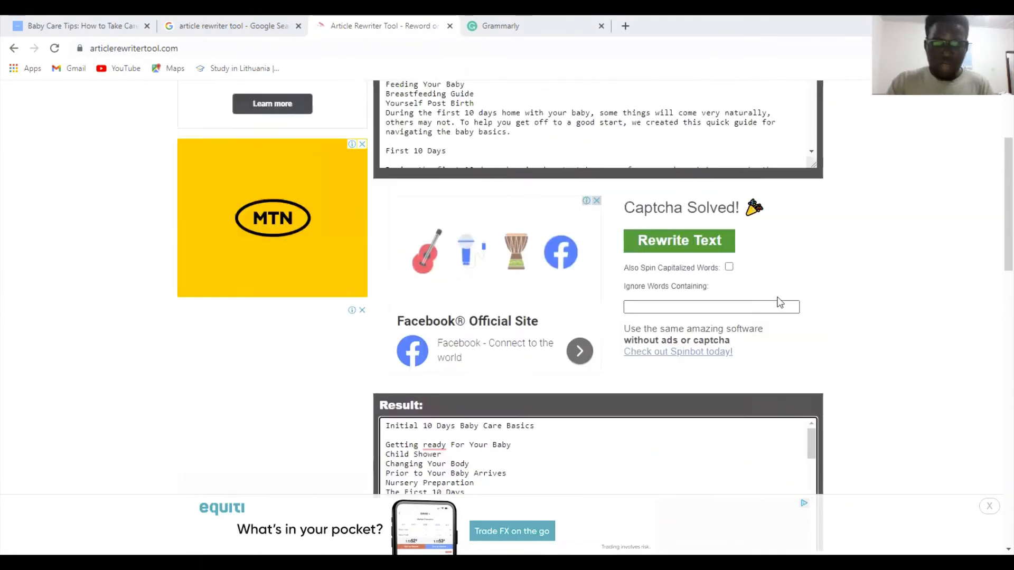
{"action": "scroll", "coordinate": [779, 303], "scroll_direction": "up", "scroll_amount": 3}
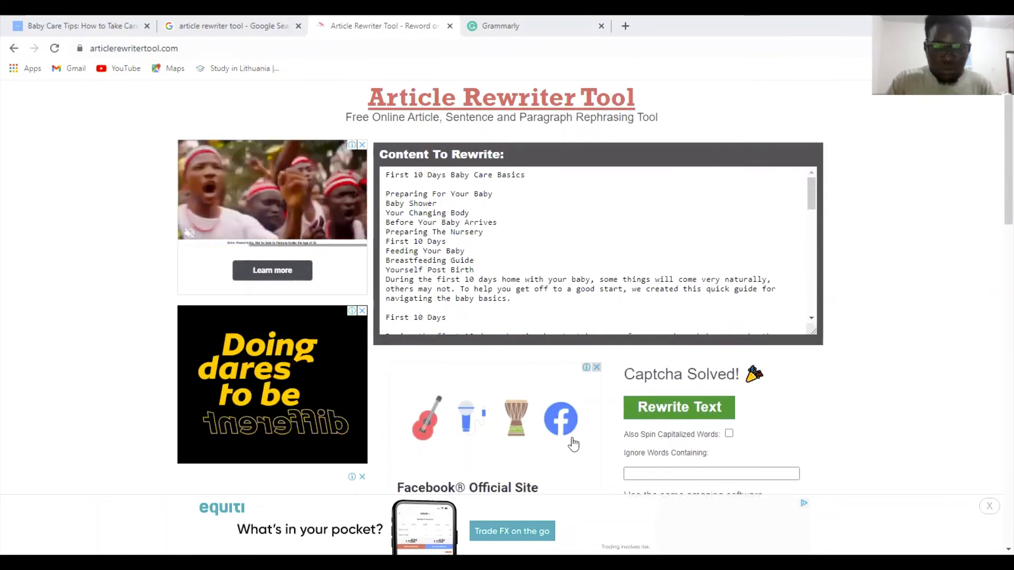
{"action": "scroll", "coordinate": [581, 438], "scroll_direction": "down", "scroll_amount": 6}
{"action": "scroll", "coordinate": [664, 482], "scroll_direction": "up", "scroll_amount": 4}
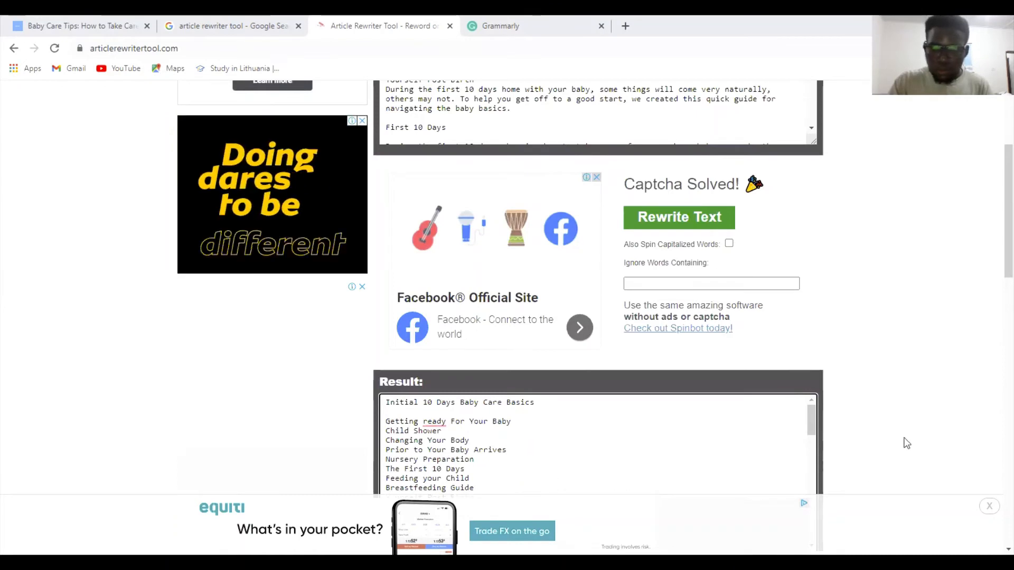
{"action": "scroll", "coordinate": [995, 258], "scroll_direction": "down", "scroll_amount": 2}
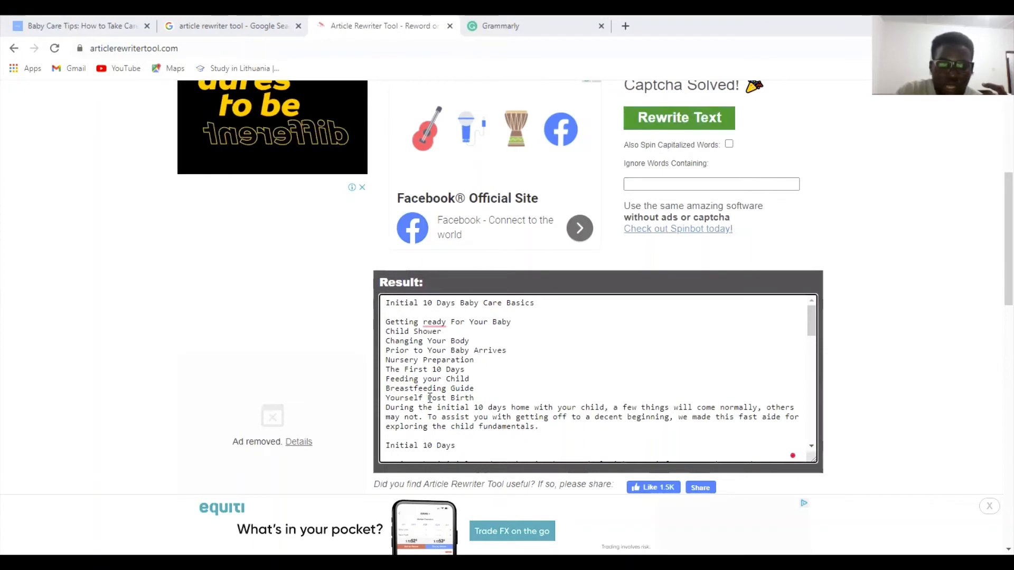
{"action": "key", "text": "BackSpace"}
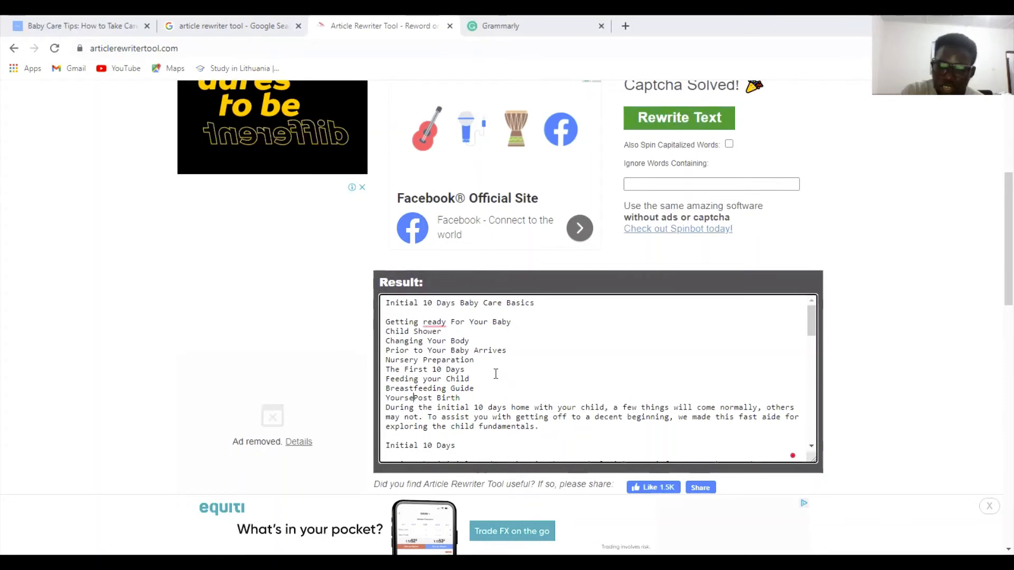
{"action": "key", "text": "Right"}
{"action": "key", "text": "Right"}
{"action": "key", "text": "Right"}
{"action": "key", "text": "Right"}
{"action": "key", "text": "Right"}
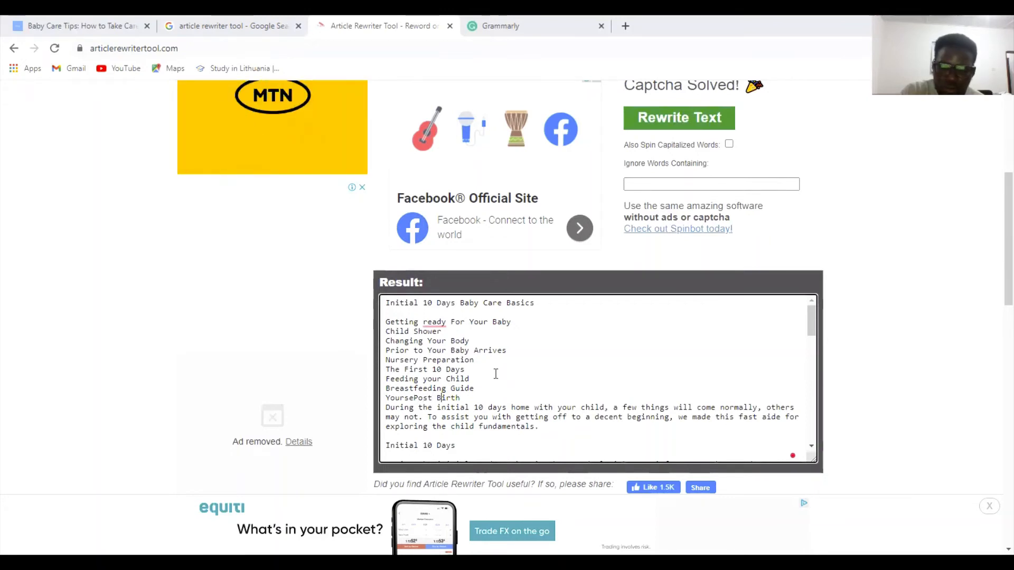
{"action": "key", "text": "BackSpace"}
{"action": "key", "text": "BackSpace"}
{"action": "key", "text": "BackSpace"}
{"action": "key", "text": "BackSpace"}
{"action": "key", "text": "BackSpace"}
{"action": "key", "text": "BackSpace"}
{"action": "key", "text": "BackSpace"}
{"action": "key", "text": "BackSpace"}
{"action": "key", "text": "BackSpace"}
{"action": "key", "text": "BackSpace"}
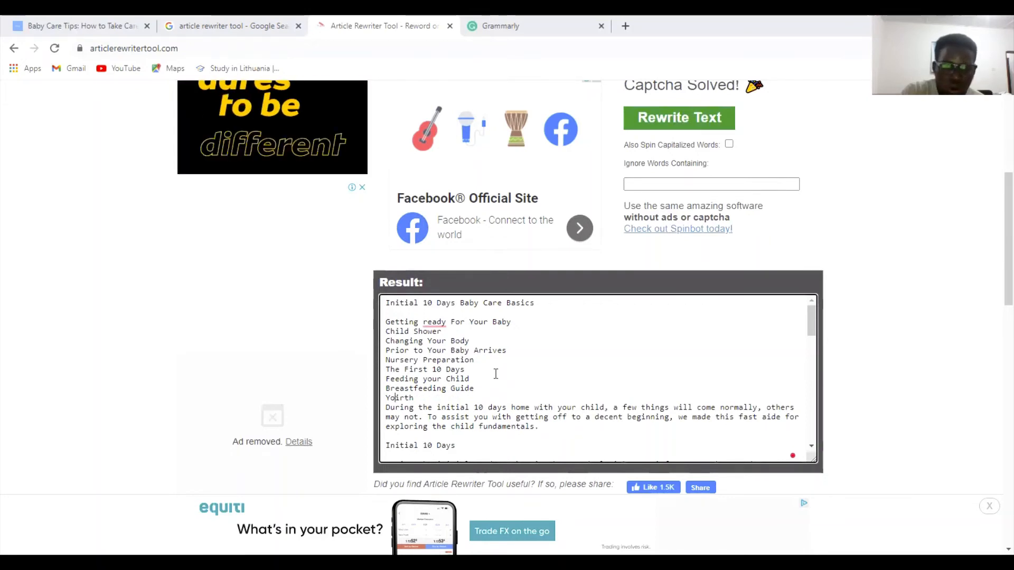
{"action": "key", "text": "BackSpace"}
{"action": "type", "text": "Chi"}
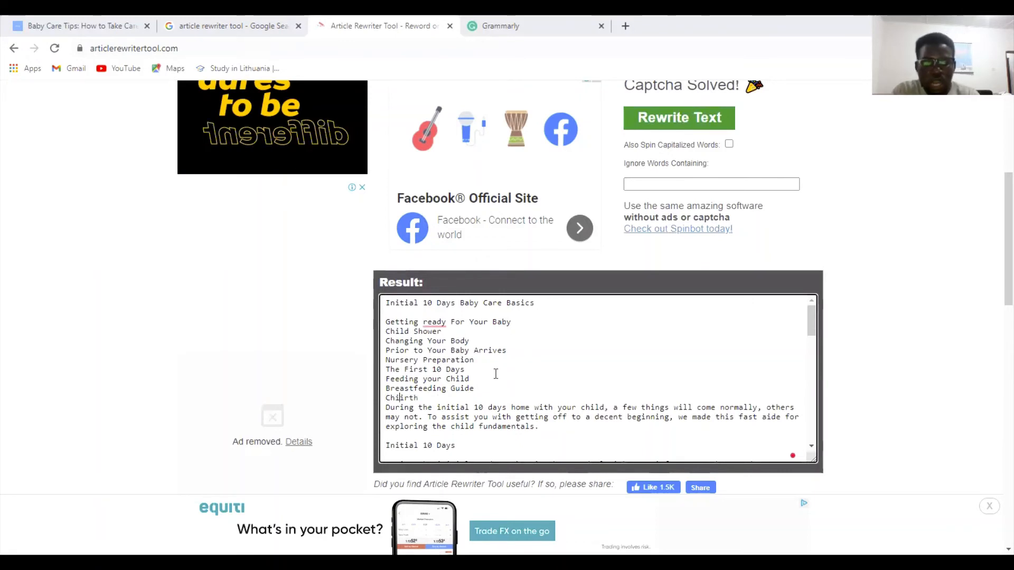
{"action": "type", "text": "ld"}
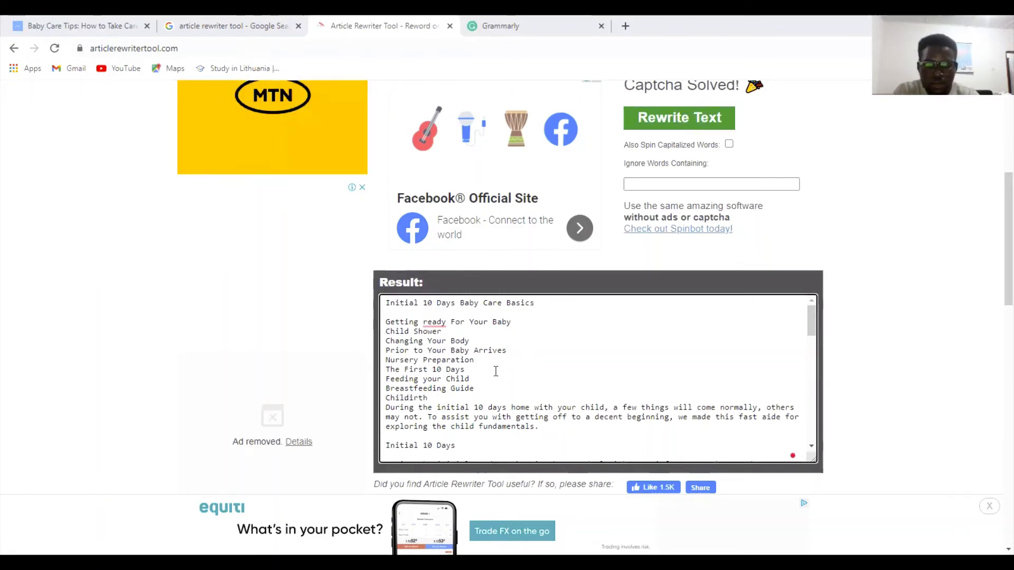
{"action": "type", "text": "b"}
{"action": "key", "text": "Right"}
{"action": "key", "text": "Right"}
{"action": "key", "text": "Right"}
{"action": "key", "text": "Right"}
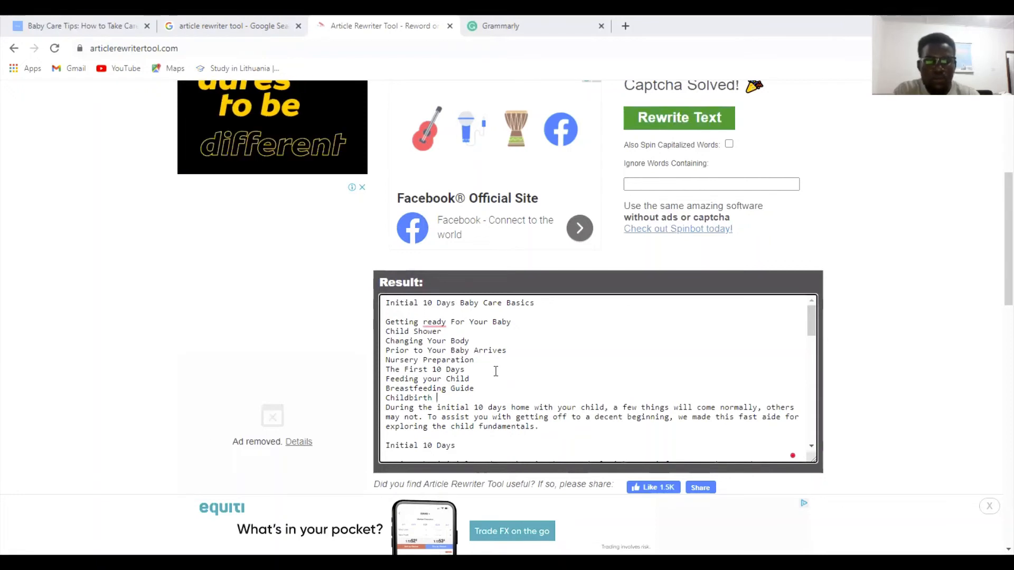
{"action": "type", "text": "After"}
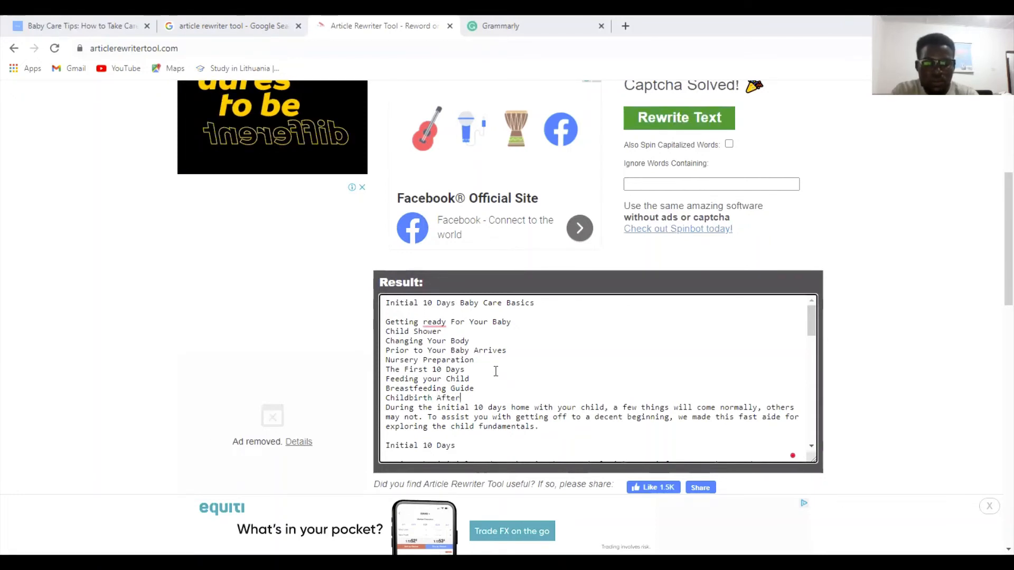
{"action": "type", "text": "math"}
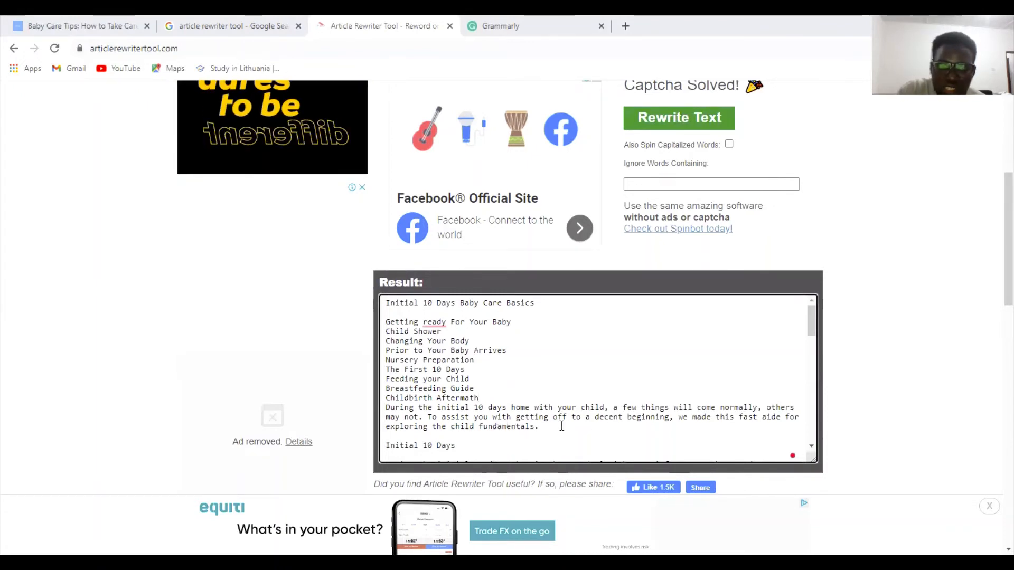
Replace "Prior to Your" with "Before Childbirth" in the heading above Nursery Preparation in the rewritten result.
{"action": "scroll", "coordinate": [607, 417], "scroll_direction": "down", "scroll_amount": 2}
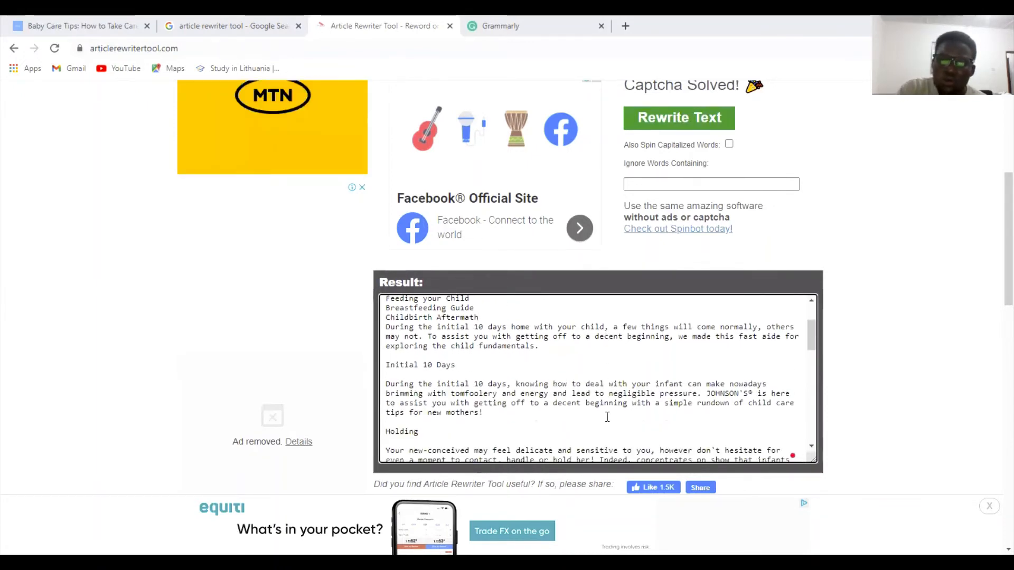
{"action": "scroll", "coordinate": [607, 417], "scroll_direction": "down", "scroll_amount": 1}
{"action": "scroll", "coordinate": [467, 385], "scroll_direction": "up", "scroll_amount": 3}
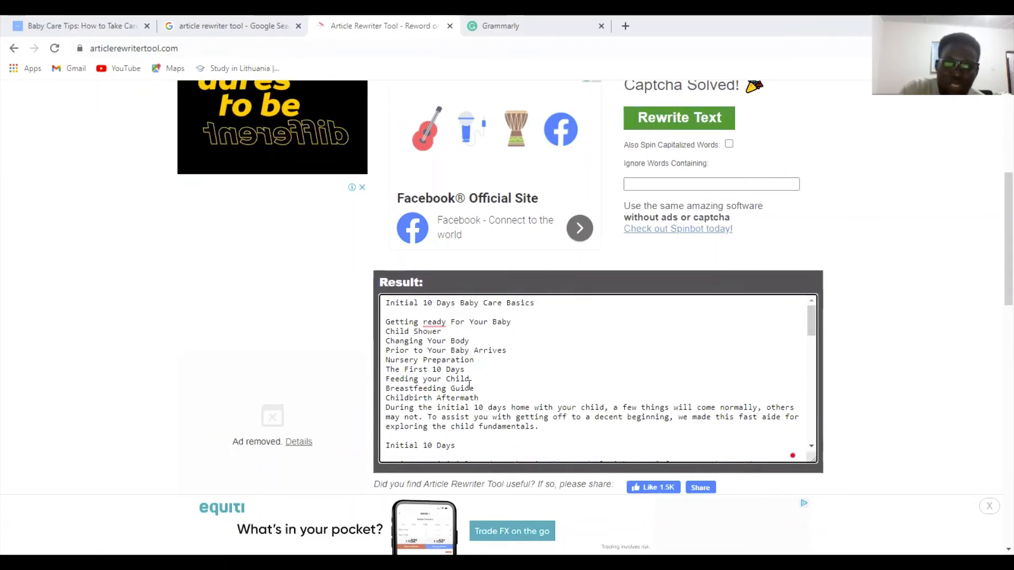
{"action": "left_click", "coordinate": [448, 351]}
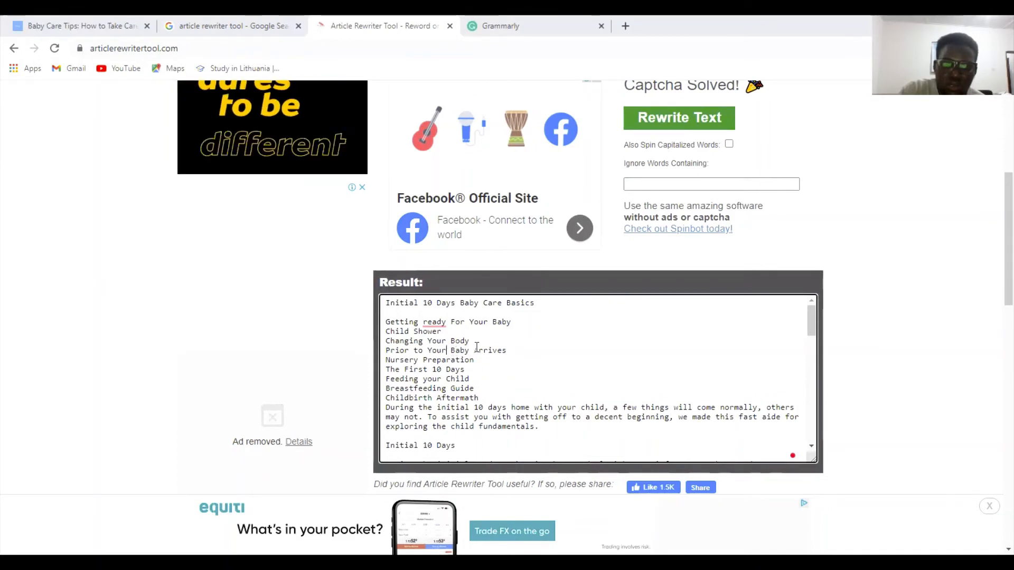
{"action": "key", "text": "BackSpace"}
{"action": "key", "text": "BackSpace"}
{"action": "key", "text": "BackSpace"}
{"action": "key", "text": "BackSpace"}
{"action": "key", "text": "BackSpace"}
{"action": "key", "text": "BackSpace"}
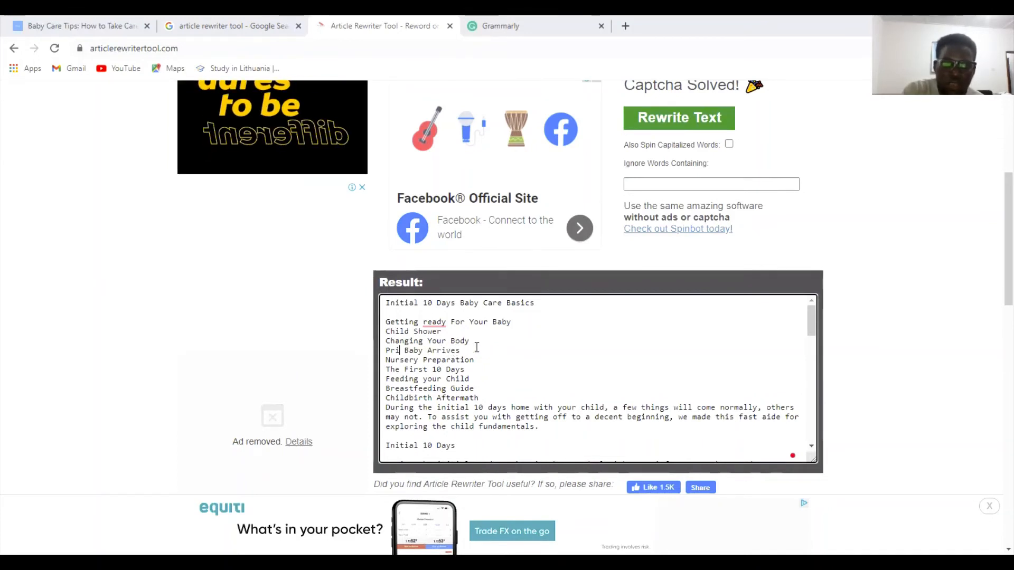
{"action": "key", "text": "BackSpace"}
{"action": "key", "text": "BackSpace"}
{"action": "key", "text": "BackSpace"}
{"action": "type", "text": "Bef"}
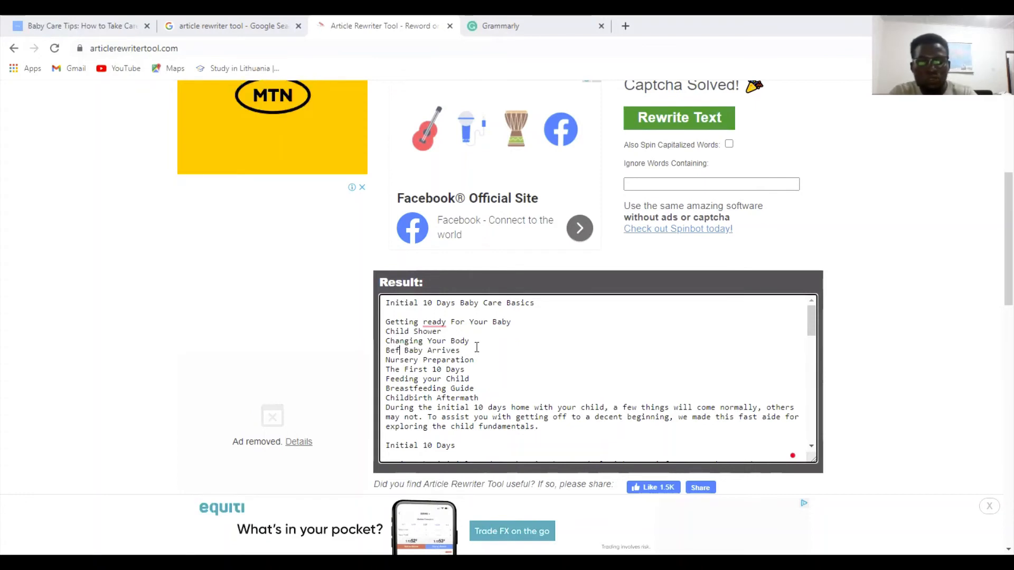
{"action": "type", "text": "ore C"}
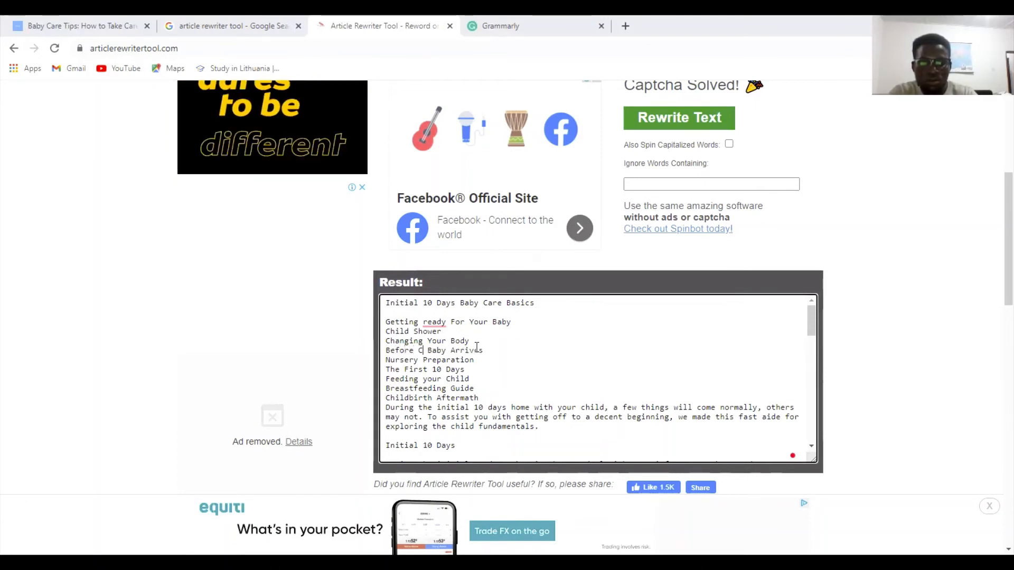
{"action": "type", "text": "hild"}
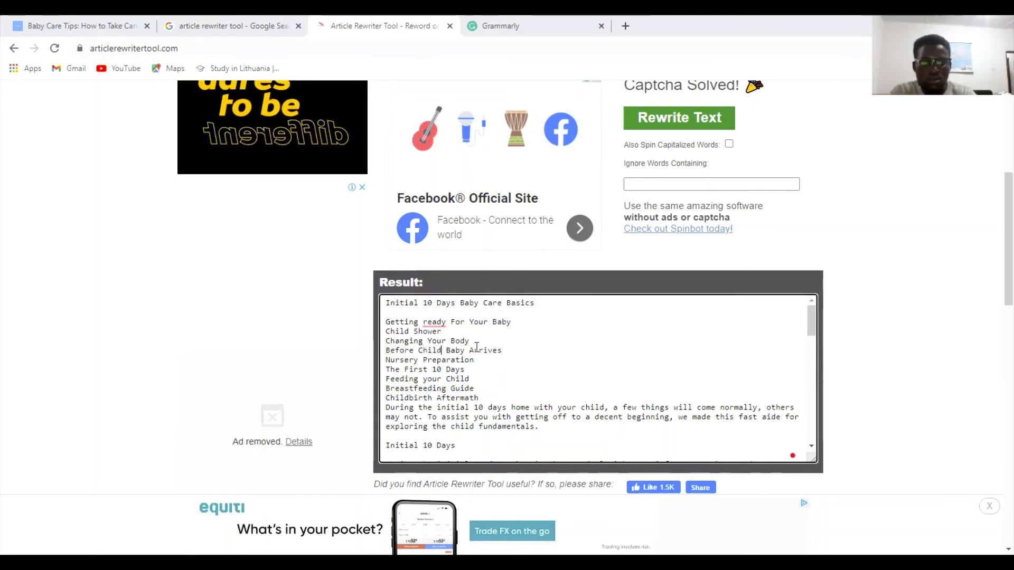
{"action": "type", "text": "birth"}
Delete the leftover words "Baby Arrives" after "Before Childbirth" in the rewritten result.
{"action": "key", "text": "shift+Down"}
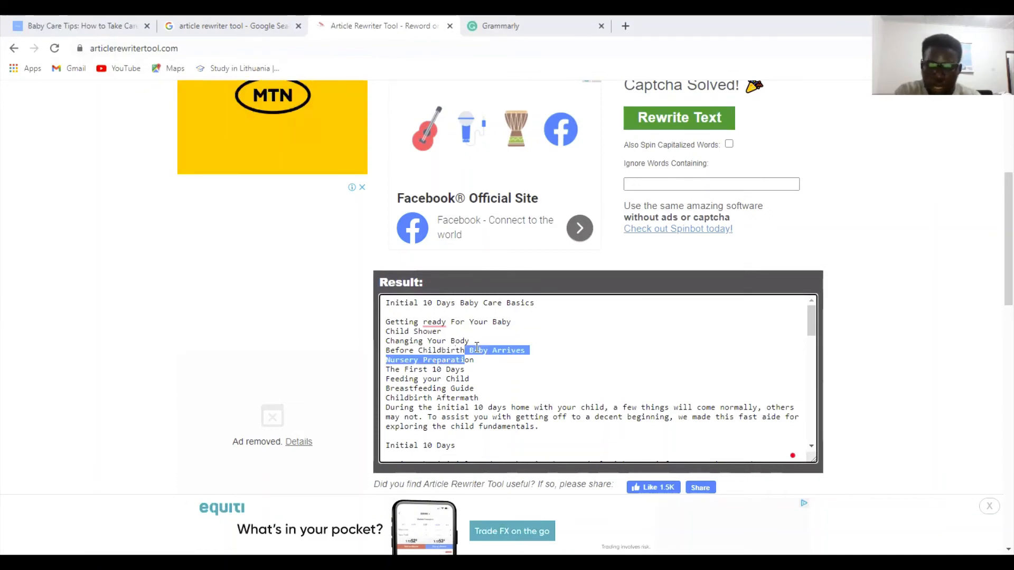
{"action": "key", "text": "shift+Up"}
{"action": "key", "text": "shift+Right"}
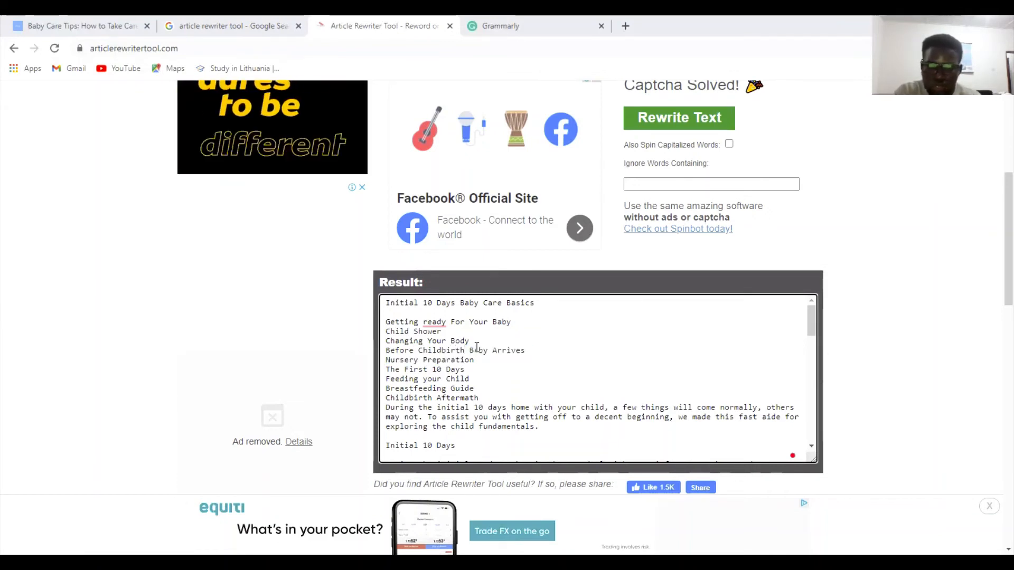
{"action": "key", "text": "shift+Right"}
{"action": "key", "text": "shift+Right"}
{"action": "key", "text": "shift+Right"}
{"action": "key", "text": "shift+Right"}
{"action": "key", "text": "shift+Right"}
{"action": "key", "text": "shift+Right"}
{"action": "key", "text": "shift+Right"}
{"action": "key", "text": "shift+Right"}
{"action": "key", "text": "shift+Right"}
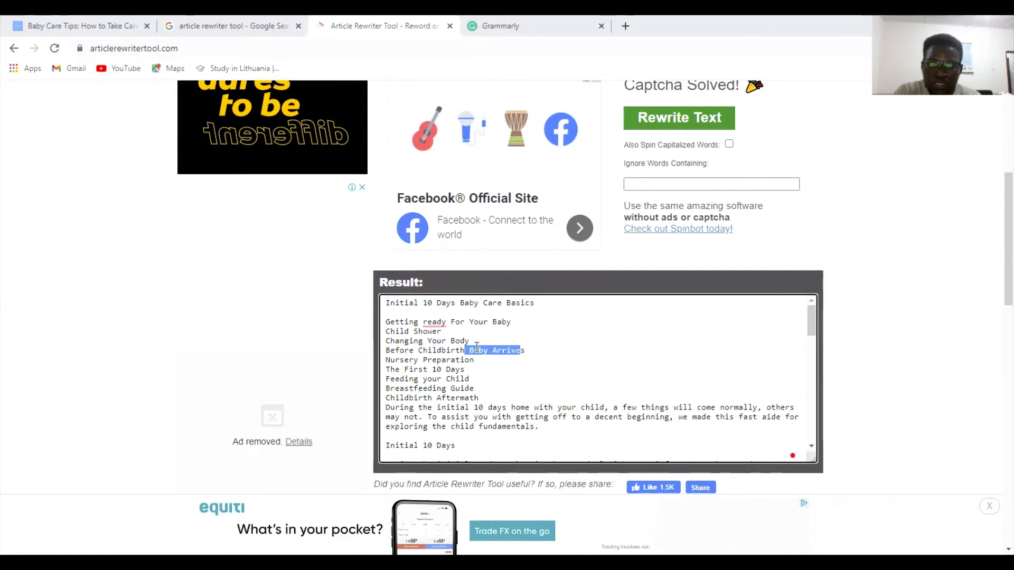
{"action": "key", "text": "shift+Right"}
{"action": "key", "text": "BackSpace"}
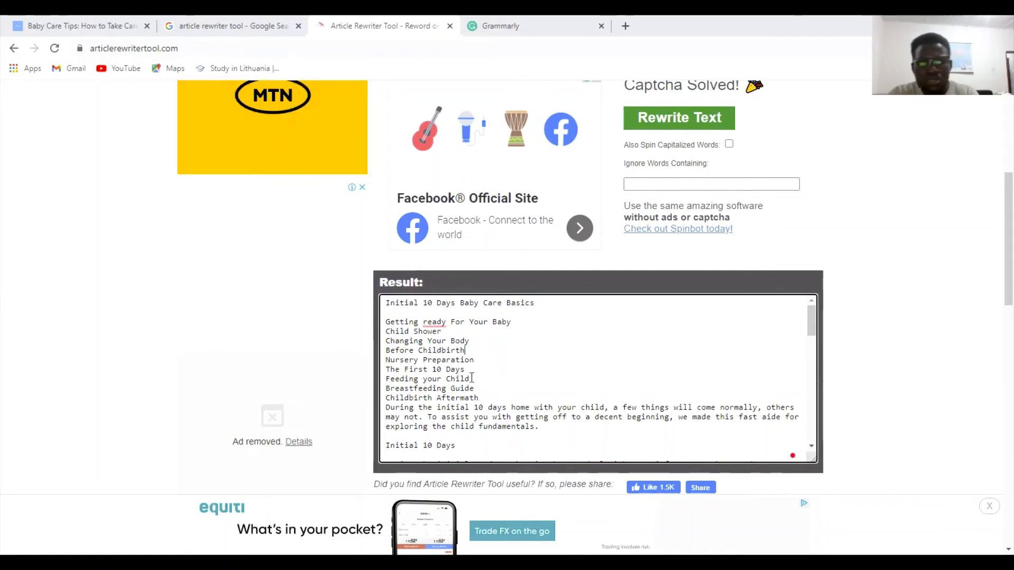
Look over the rewritten result, cut all of its text, and paste it into the empty Grammarly document.
{"action": "scroll", "coordinate": [472, 378], "scroll_direction": "down", "scroll_amount": 4}
{"action": "scroll", "coordinate": [464, 375], "scroll_direction": "up", "scroll_amount": 3}
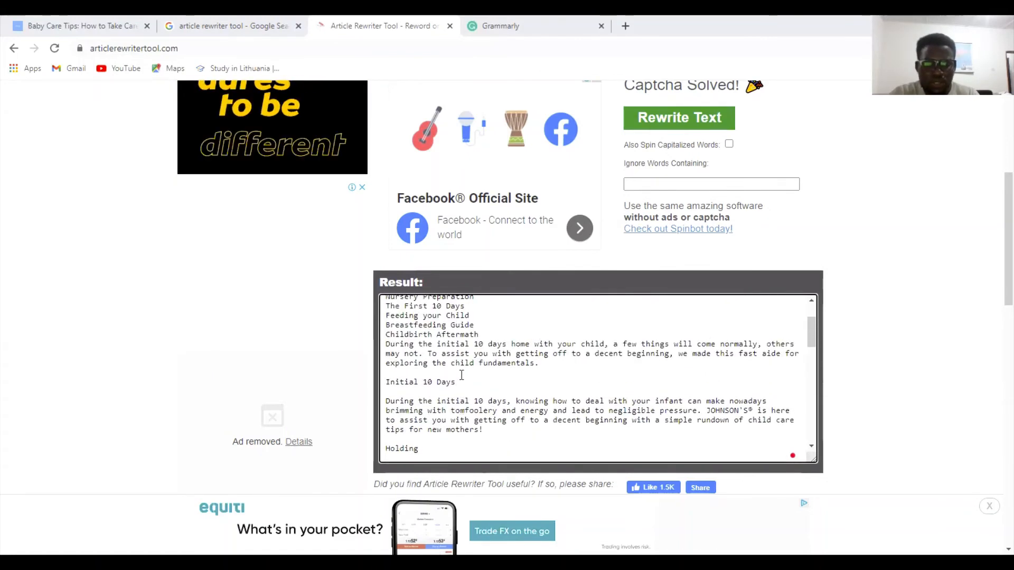
{"action": "scroll", "coordinate": [462, 375], "scroll_direction": "up", "scroll_amount": 2}
{"action": "scroll", "coordinate": [462, 375], "scroll_direction": "down", "scroll_amount": 8}
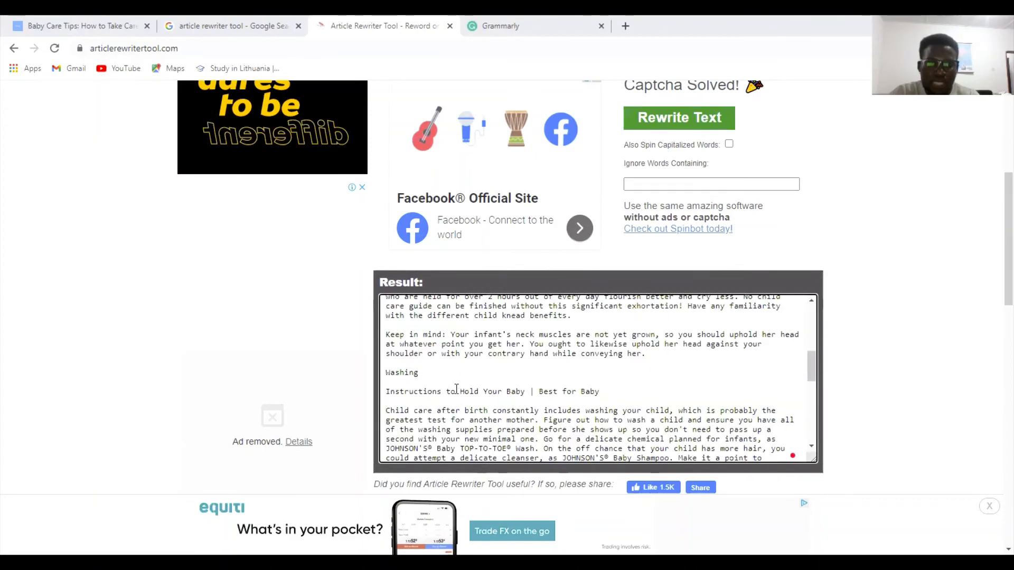
{"action": "scroll", "coordinate": [479, 384], "scroll_direction": "up", "scroll_amount": 10}
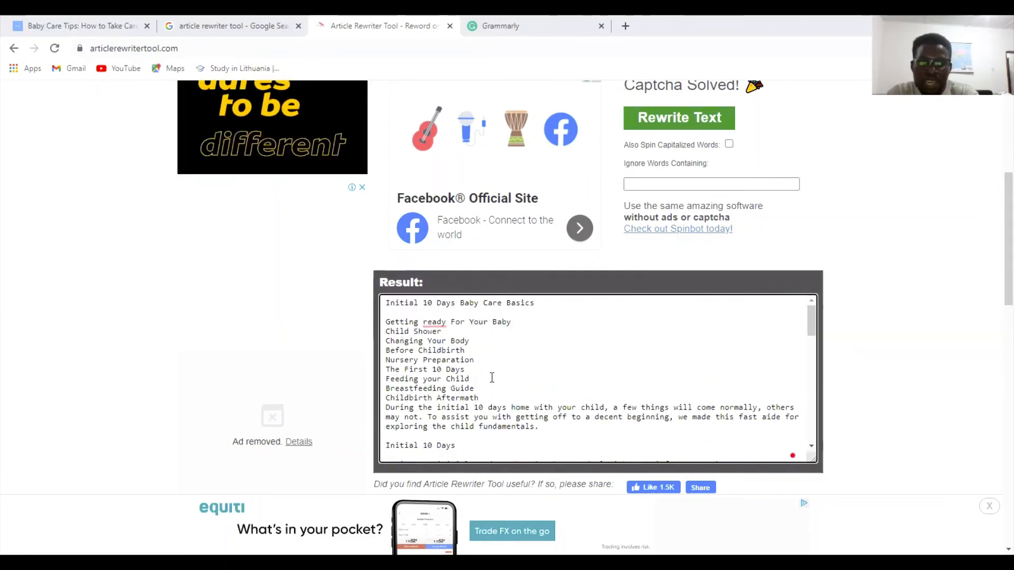
{"action": "scroll", "coordinate": [498, 374], "scroll_direction": "down", "scroll_amount": 5}
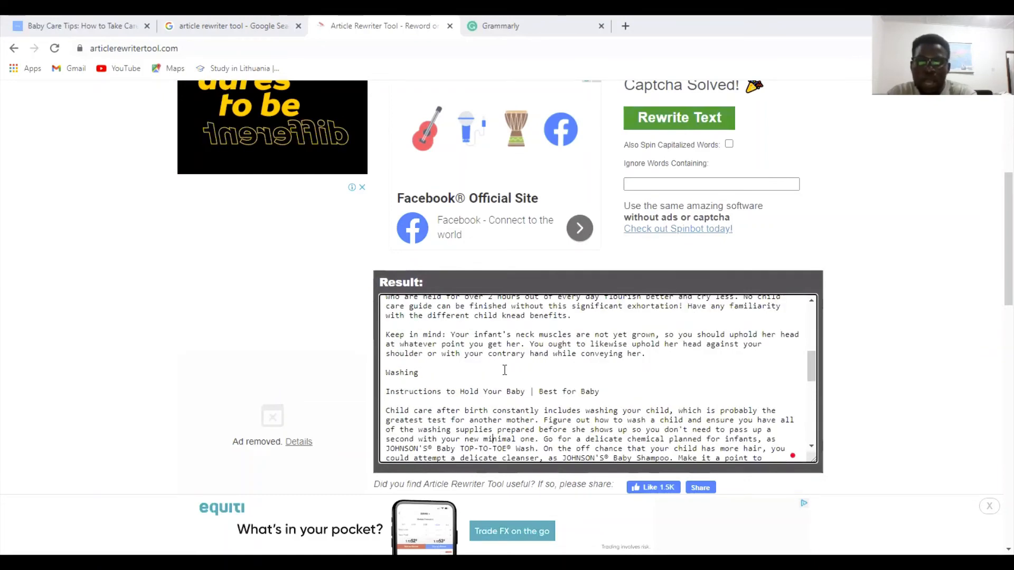
{"action": "left_click", "coordinate": [518, 370]}
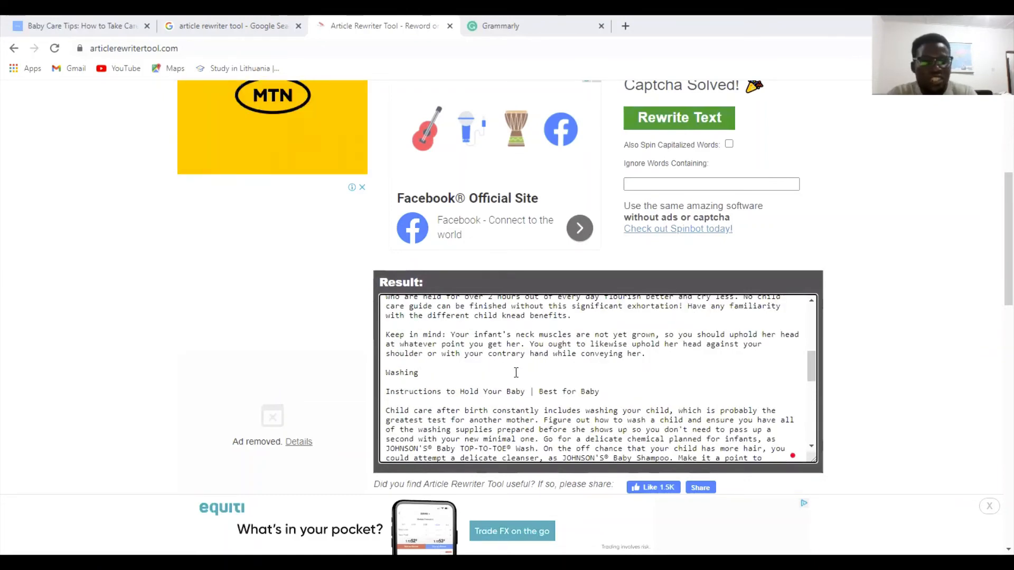
{"action": "key", "text": "ctrl+a"}
{"action": "key", "text": "ctrl+x"}
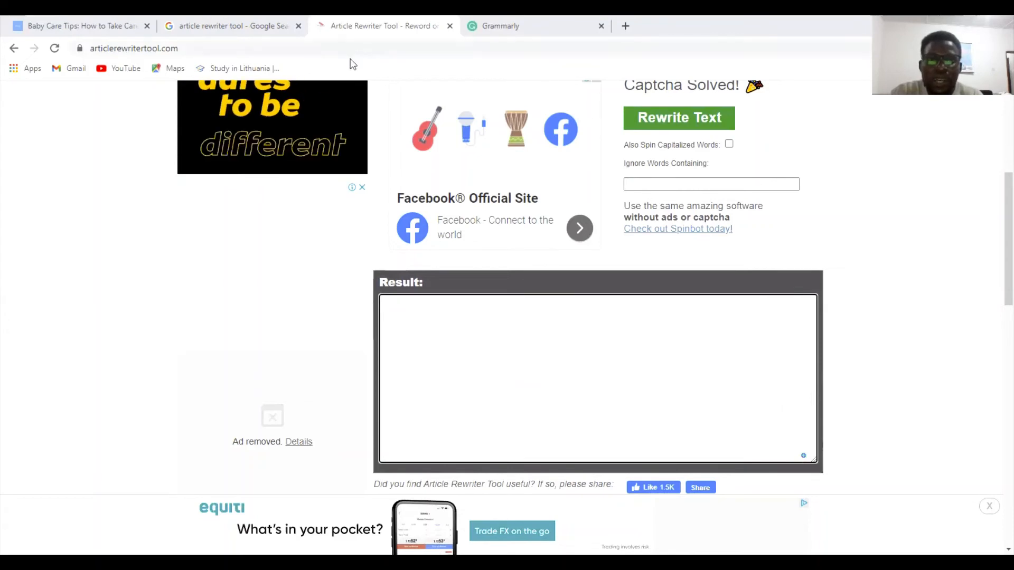
{"action": "left_click", "coordinate": [486, 32]}
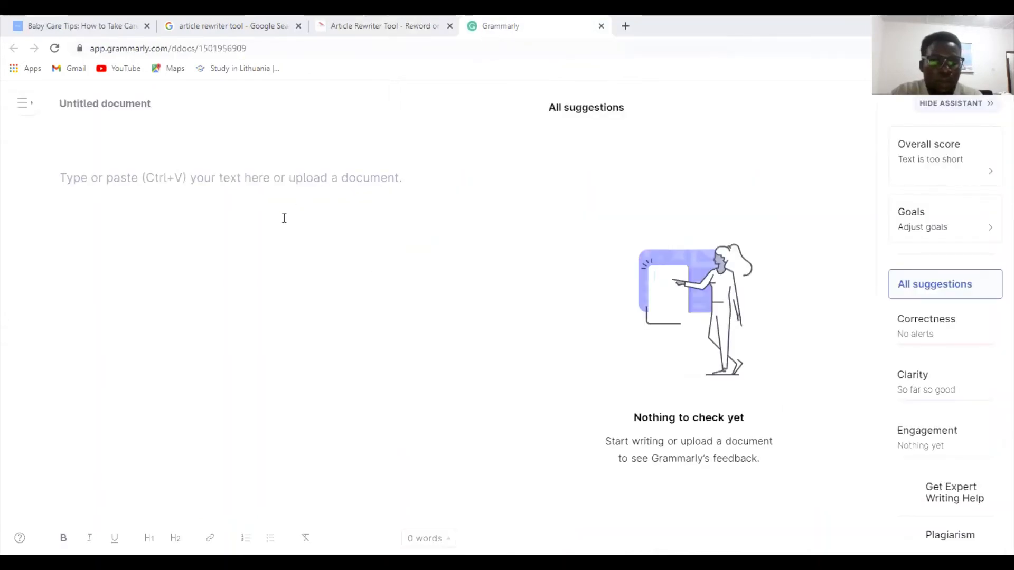
{"action": "key", "text": "ctrl+v"}
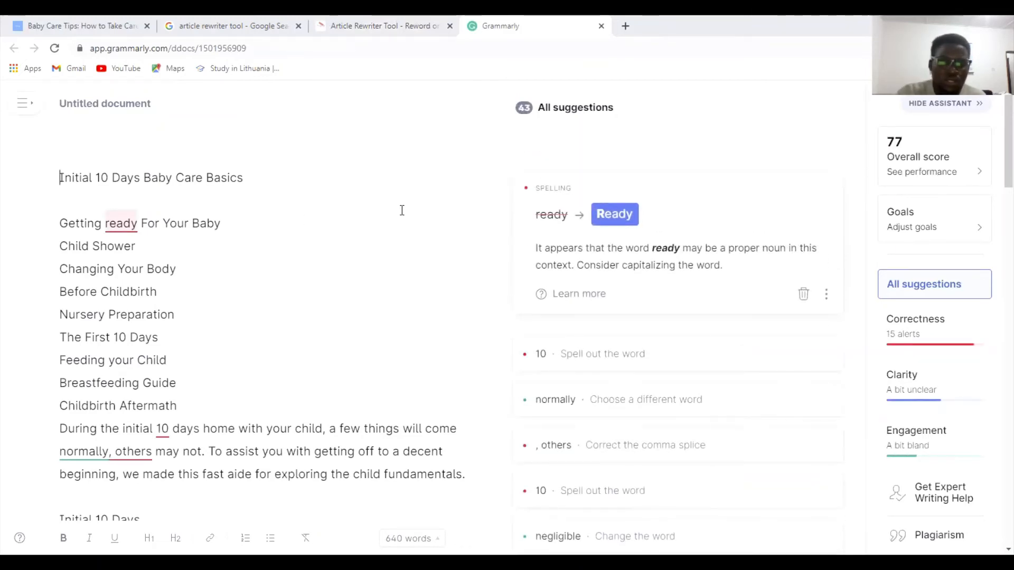
Accept the corrections that capitalize "Ready" in the first heading and start a new sentence at "Others" in the introduction.
{"action": "left_click", "coordinate": [615, 215]}
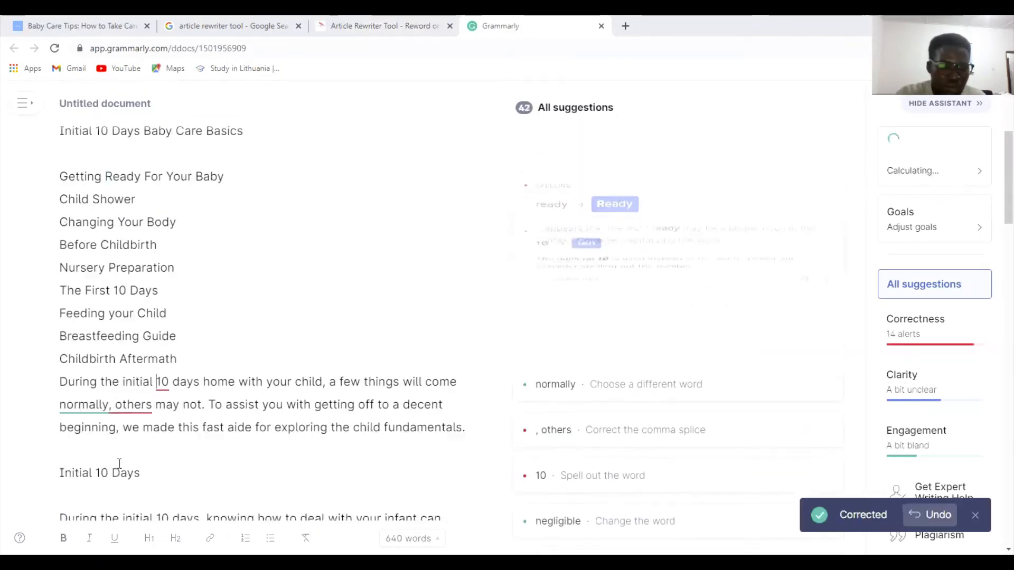
{"action": "left_click", "coordinate": [127, 246]}
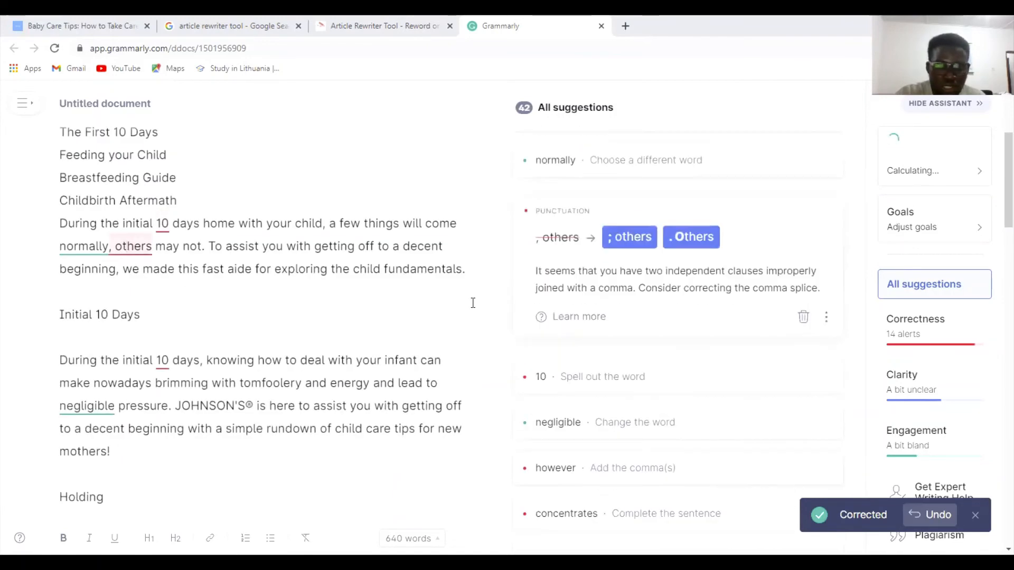
{"action": "left_click", "coordinate": [681, 248]}
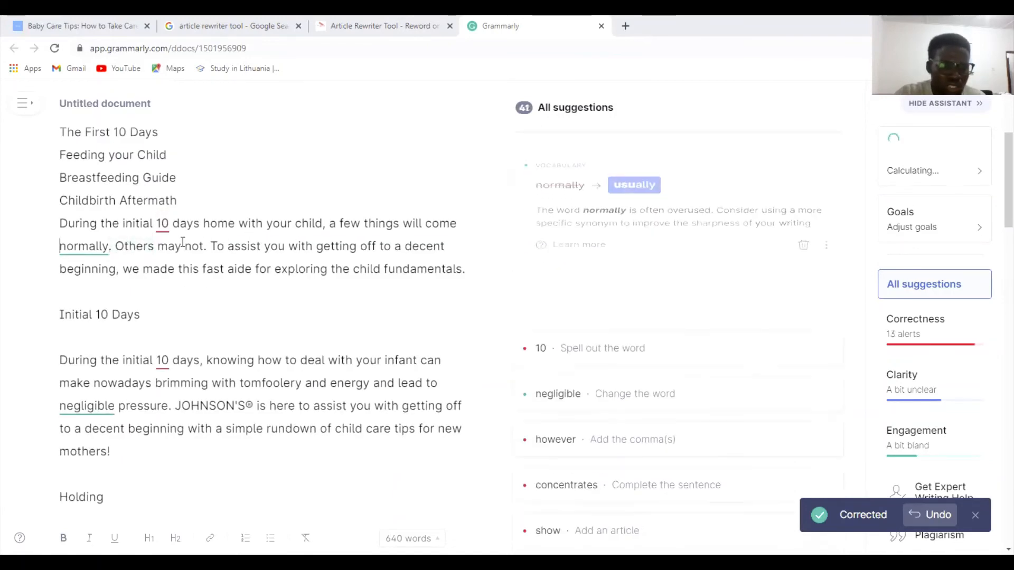
Accept the rephrasing of the introduction's first sentence to begin with "A few things", and spell out its 10 as "ten".
{"action": "left_click", "coordinate": [91, 224]}
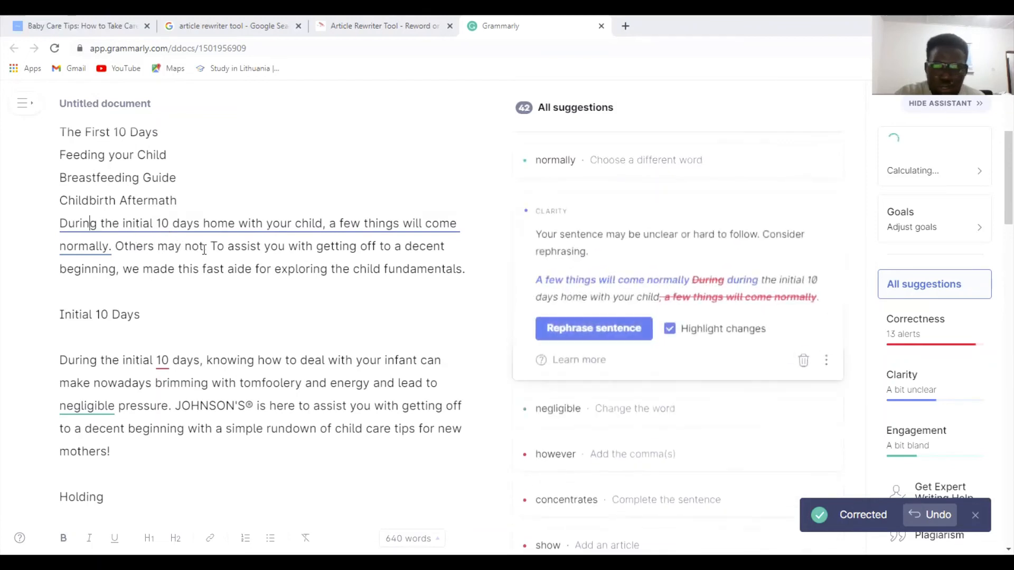
{"action": "left_click", "coordinate": [595, 313]}
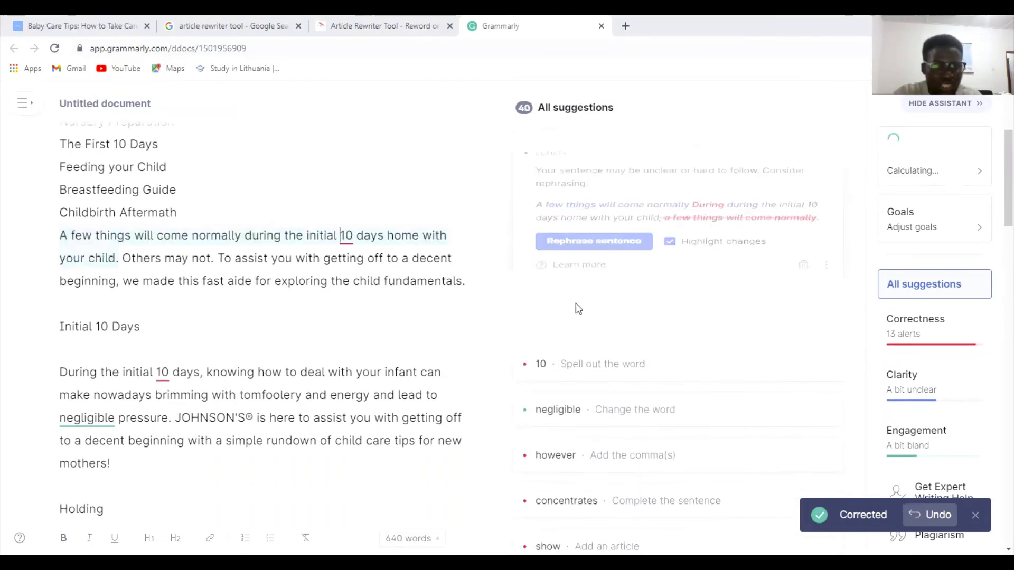
{"action": "left_click", "coordinate": [585, 185]}
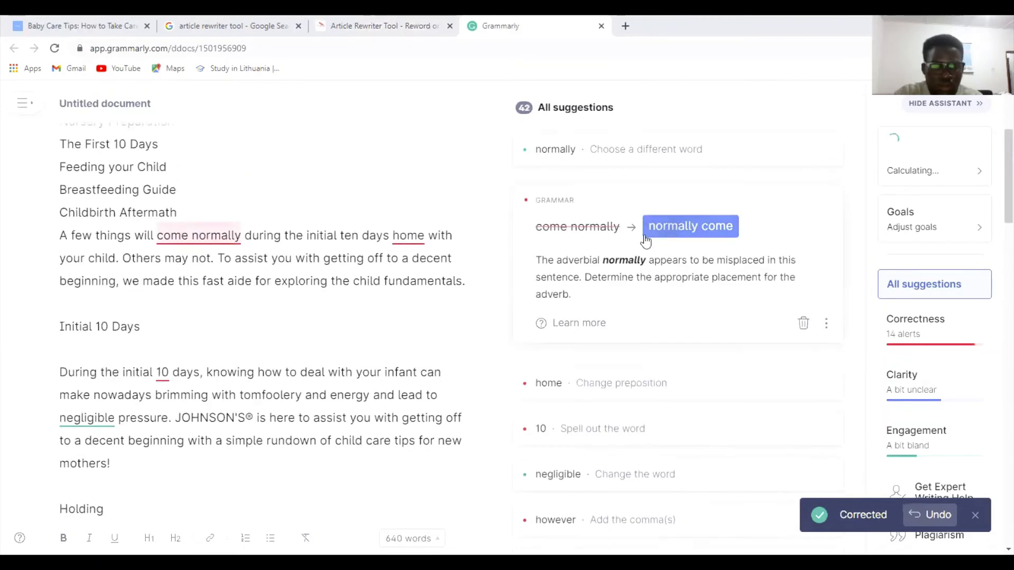
Refine the introduction's first sentence with the suggested "normally come" order and "of home", and replace "normally" with "generally".
{"action": "left_click", "coordinate": [668, 235]}
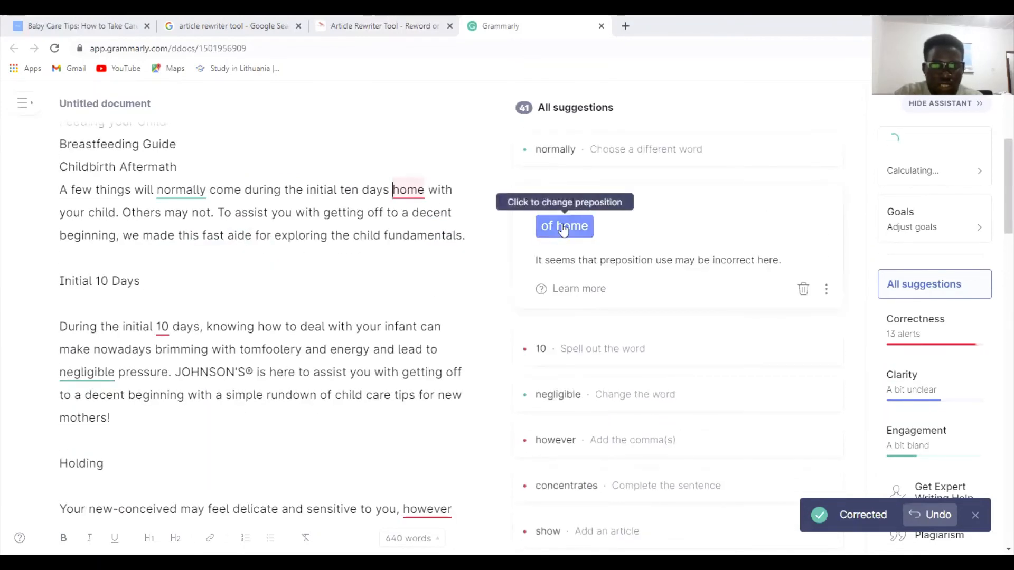
{"action": "left_click", "coordinate": [536, 226]}
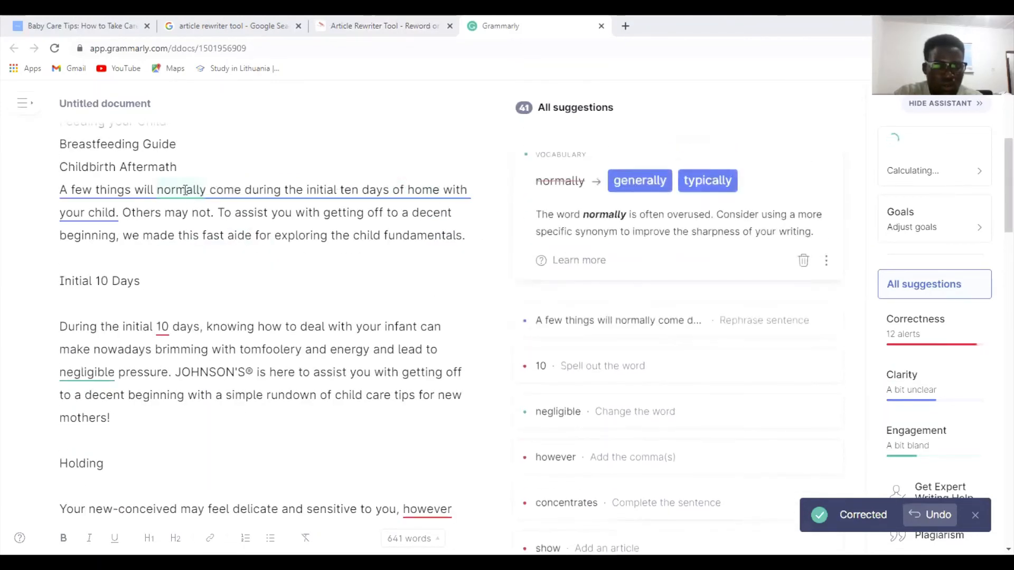
{"action": "left_click", "coordinate": [621, 186]}
{"action": "left_click", "coordinate": [90, 202]}
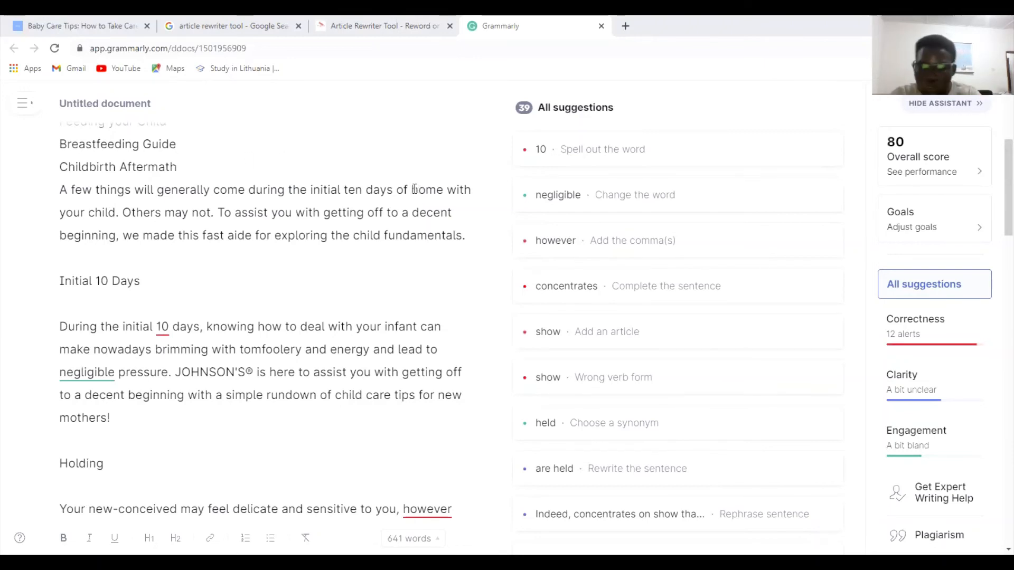
Insert "stay" before "home" in the introduction's first sentence and correct it to "staying".
{"action": "type", "text": "stay"}
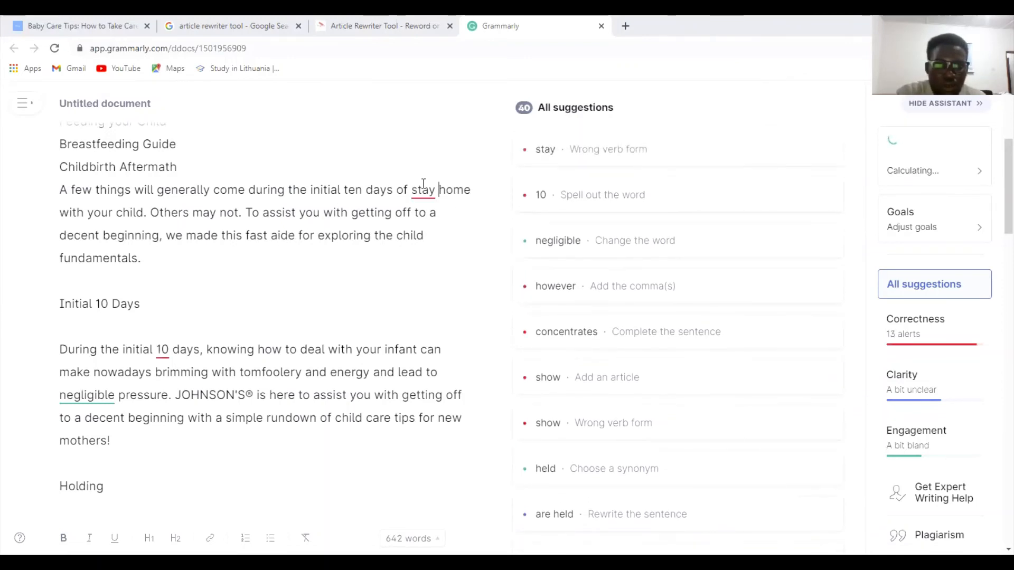
{"action": "left_click", "coordinate": [428, 187]}
{"action": "left_click", "coordinate": [621, 191]}
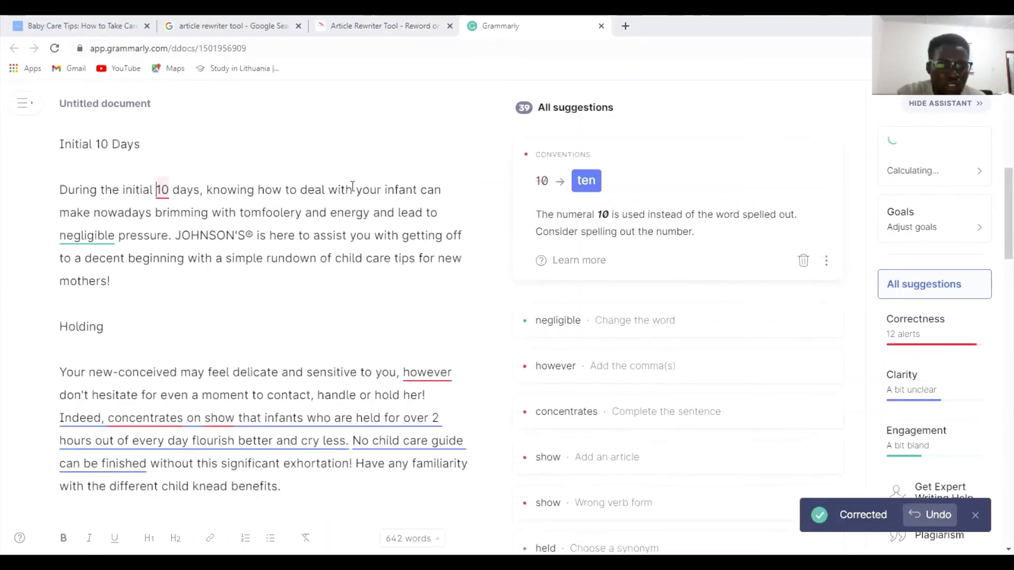
In the paragraph under Initial 10 Days, change "10" to "ten" and "negligible" to "little" using the suggestions.
{"action": "left_click", "coordinate": [585, 181]}
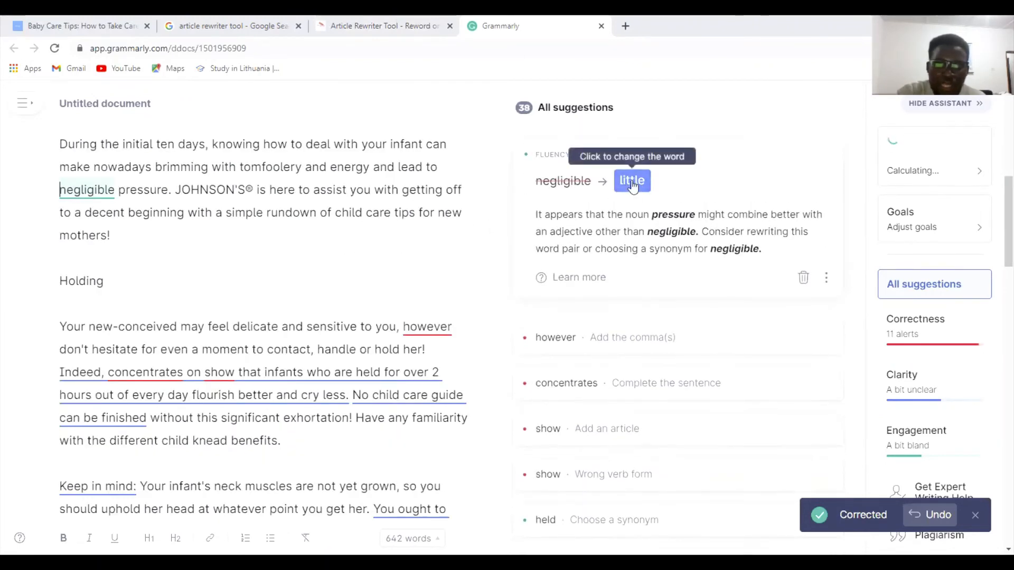
{"action": "left_click", "coordinate": [631, 181]}
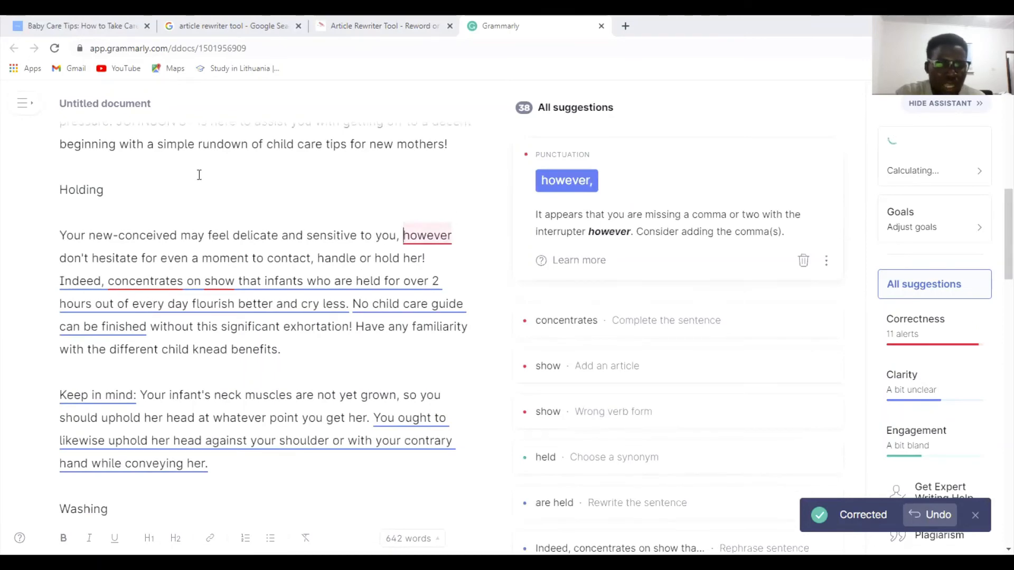
{"action": "scroll", "coordinate": [199, 175], "scroll_direction": "up", "scroll_amount": 5}
Accept the suggested comma after "however" in the first sentence under Holding.
{"action": "left_click", "coordinate": [114, 376]}
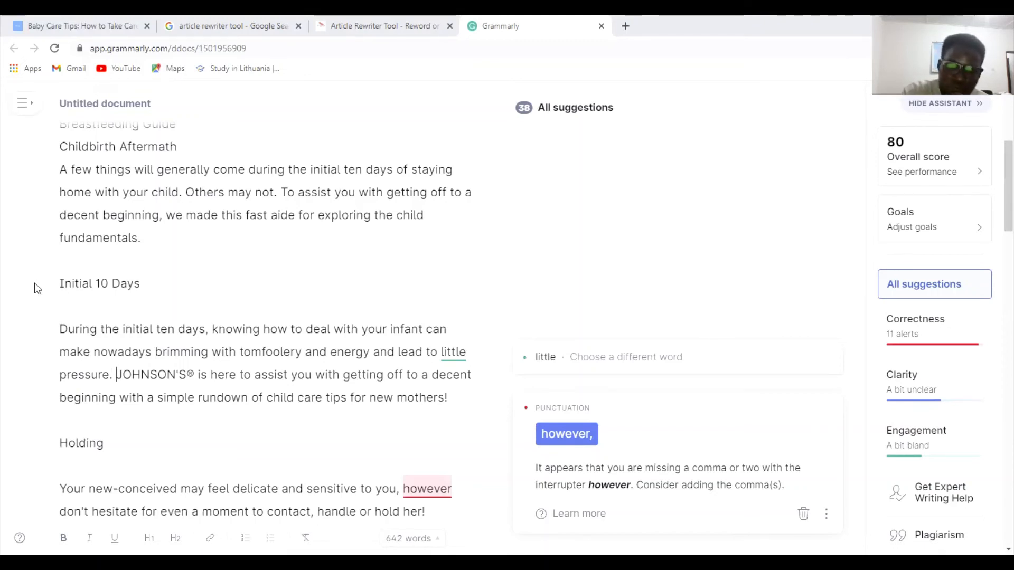
{"action": "left_click", "coordinate": [572, 433]}
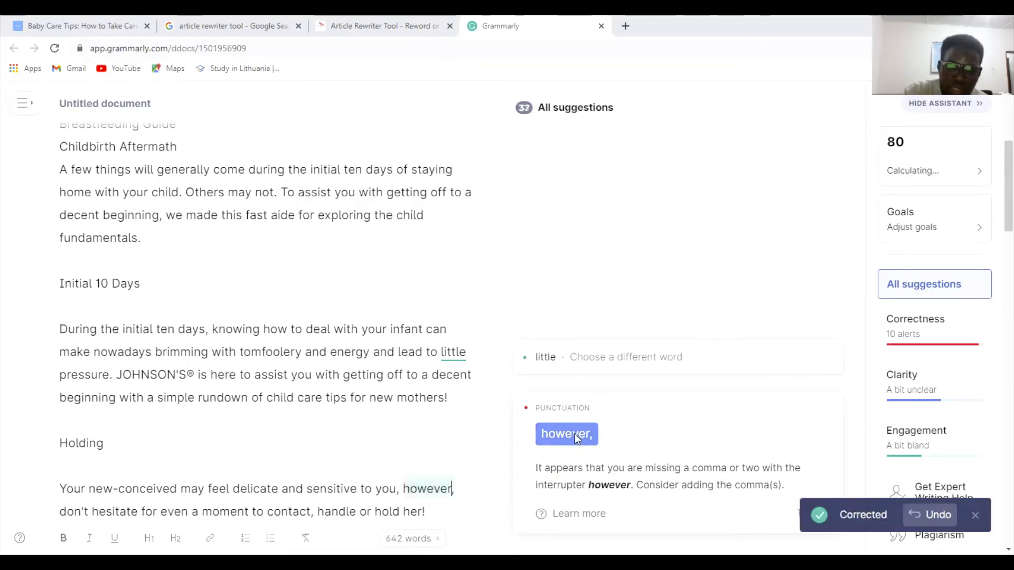
{"action": "scroll", "coordinate": [178, 407], "scroll_direction": "down", "scroll_amount": 5}
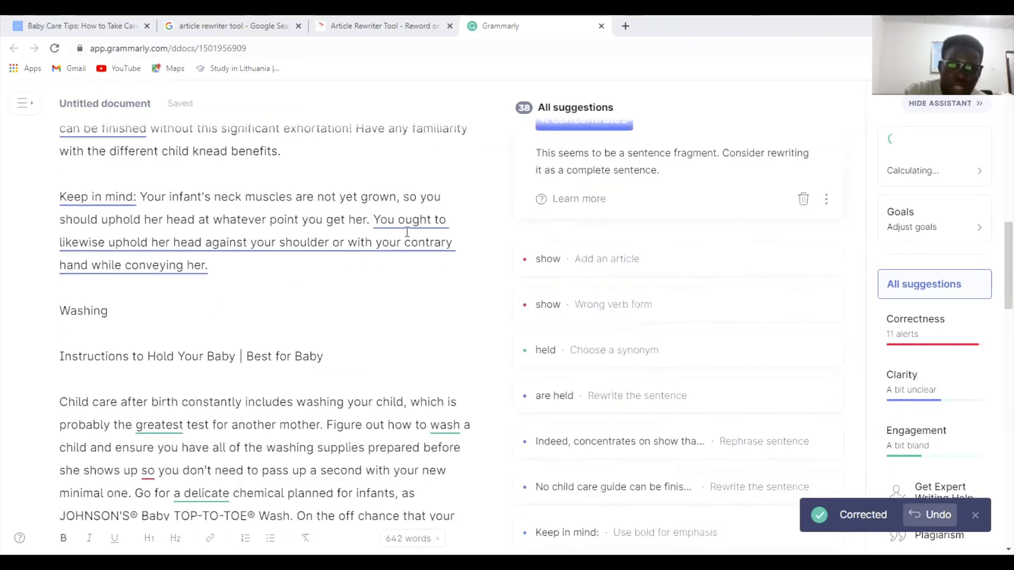
Rephrase the last Keep in mind sentence to begin "Likewise, you ought to", and start a new sentence with "However" in the first paragraph under Holding.
{"action": "left_click", "coordinate": [231, 248]}
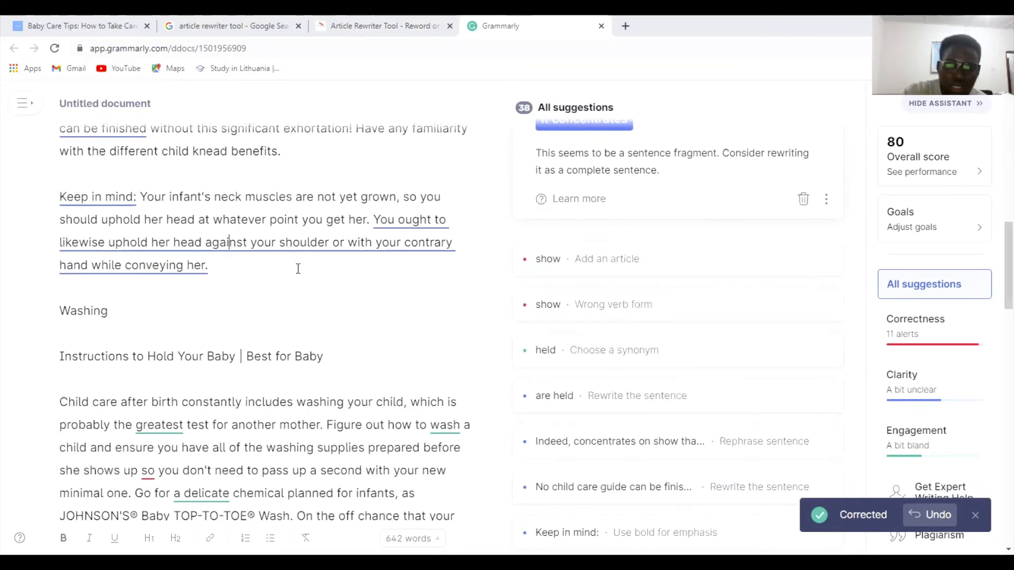
{"action": "left_click", "coordinate": [582, 339]}
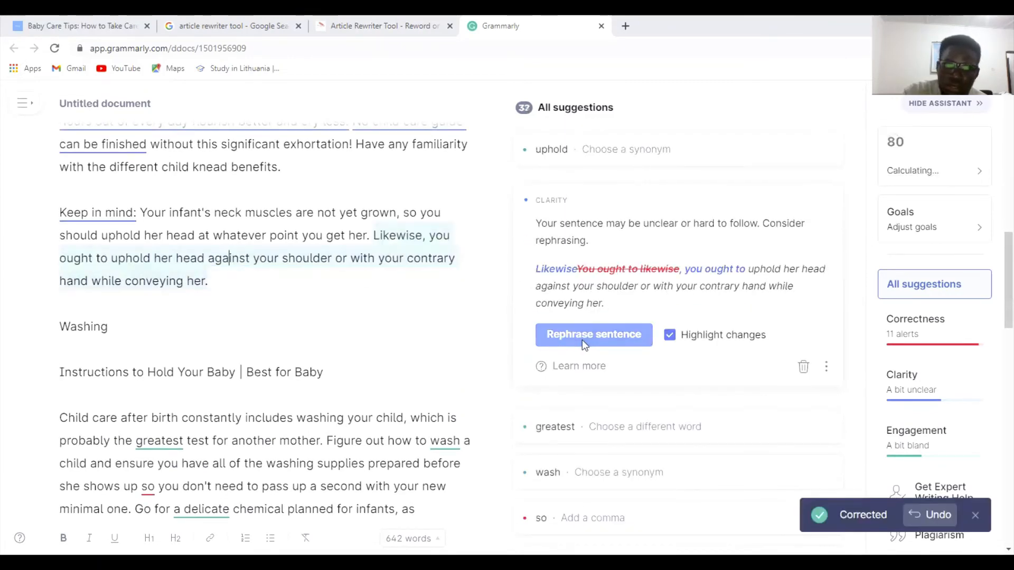
{"action": "scroll", "coordinate": [259, 330], "scroll_direction": "up", "scroll_amount": 4}
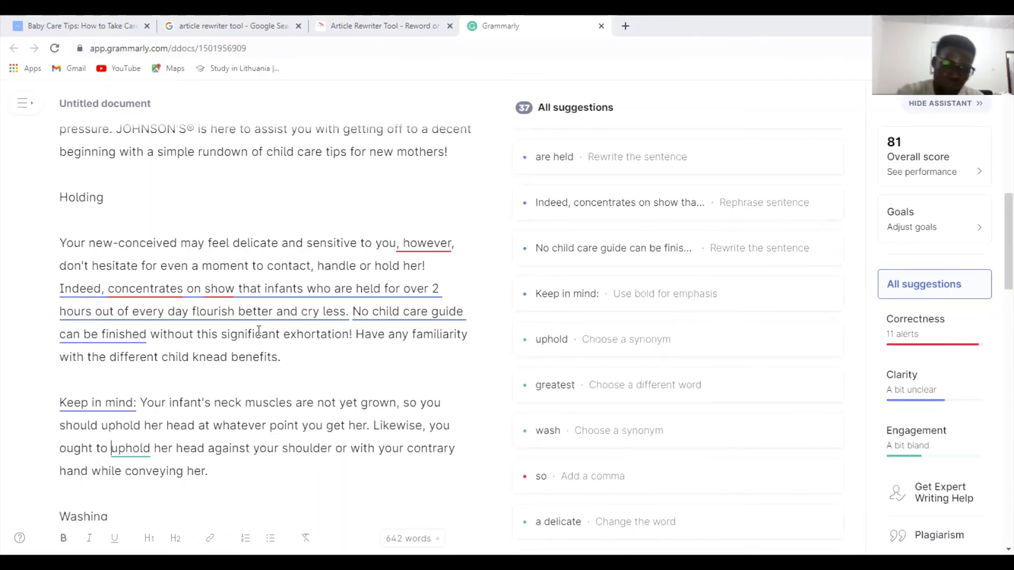
{"action": "left_click", "coordinate": [419, 246]}
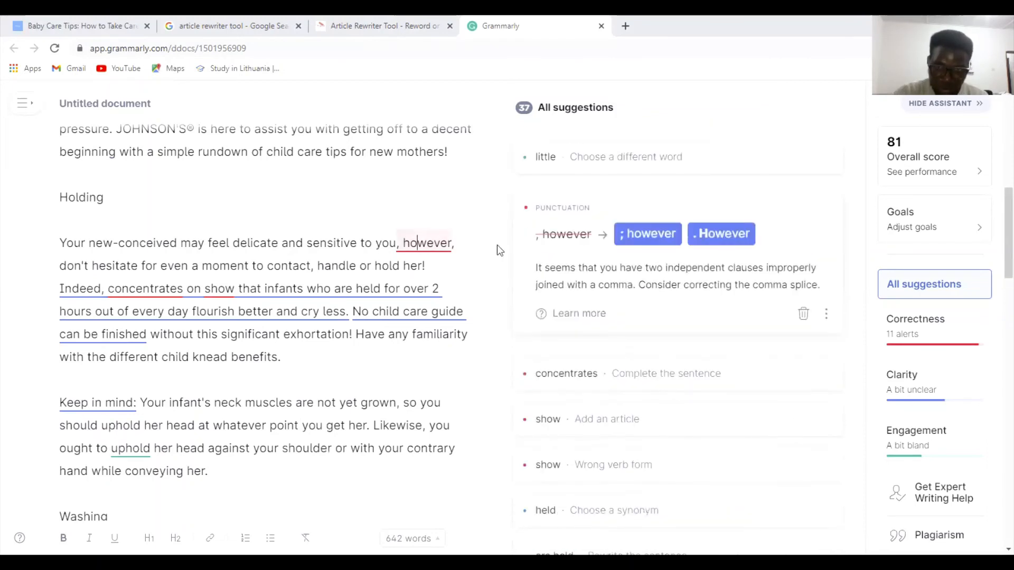
{"action": "left_click", "coordinate": [711, 236]}
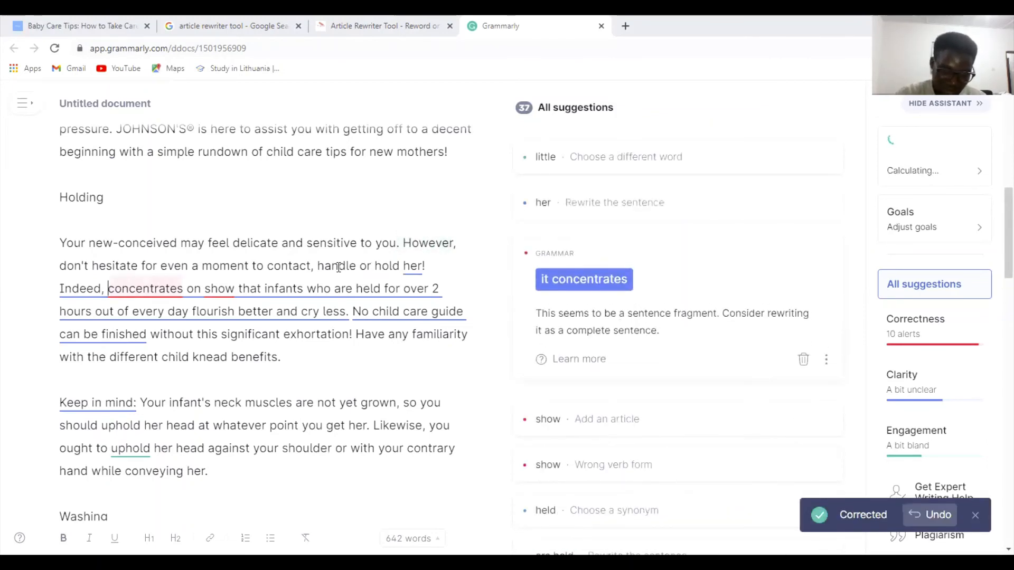
Correct the "Indeed" sentence under Holding with the suggested "it concentrates" and "a show", and accept its rephrasing with "showing" and without "out of".
{"action": "left_click", "coordinate": [585, 280]}
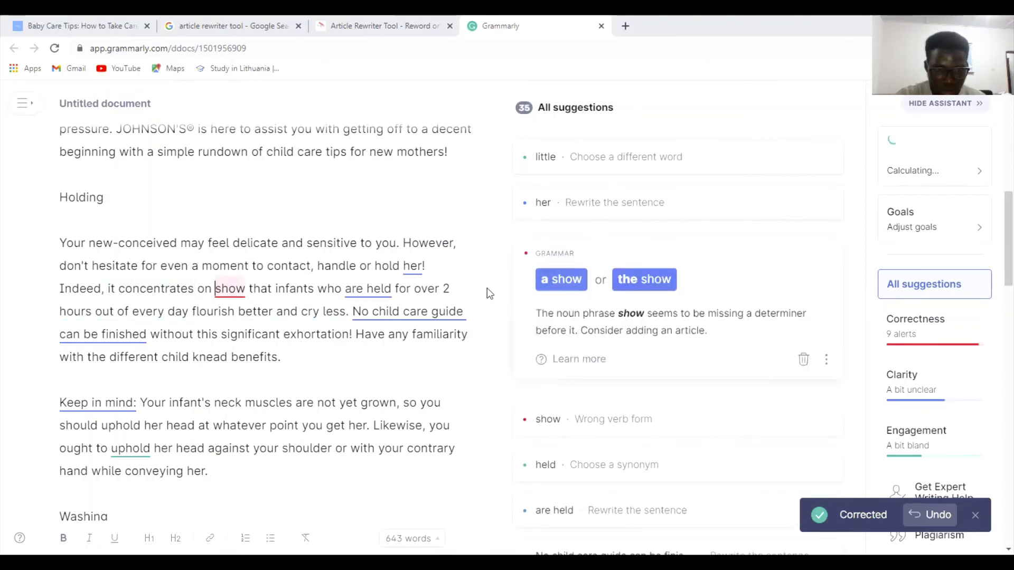
{"action": "left_click", "coordinate": [560, 279]}
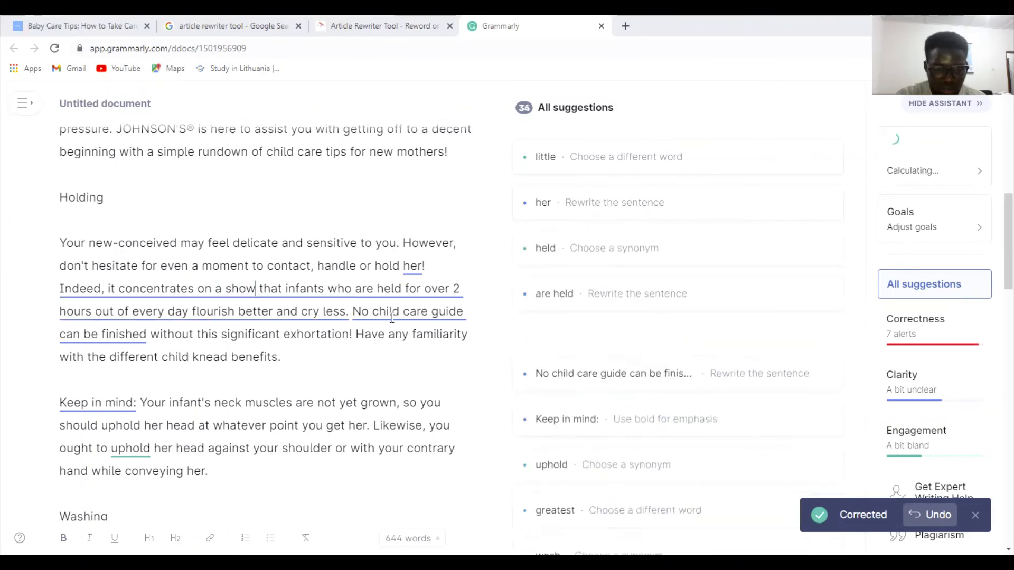
{"action": "left_click", "coordinate": [154, 312]}
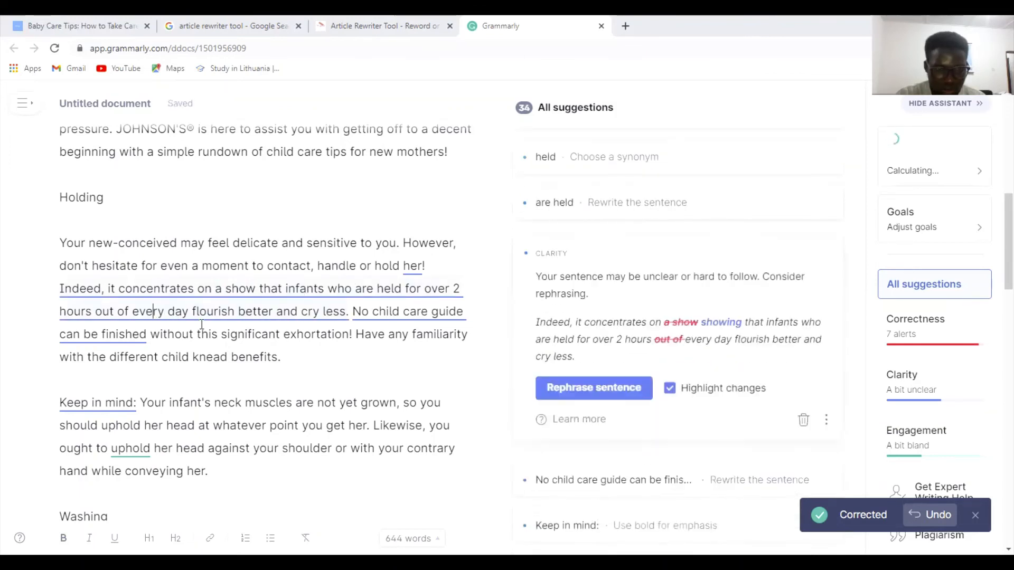
{"action": "left_click", "coordinate": [590, 395]}
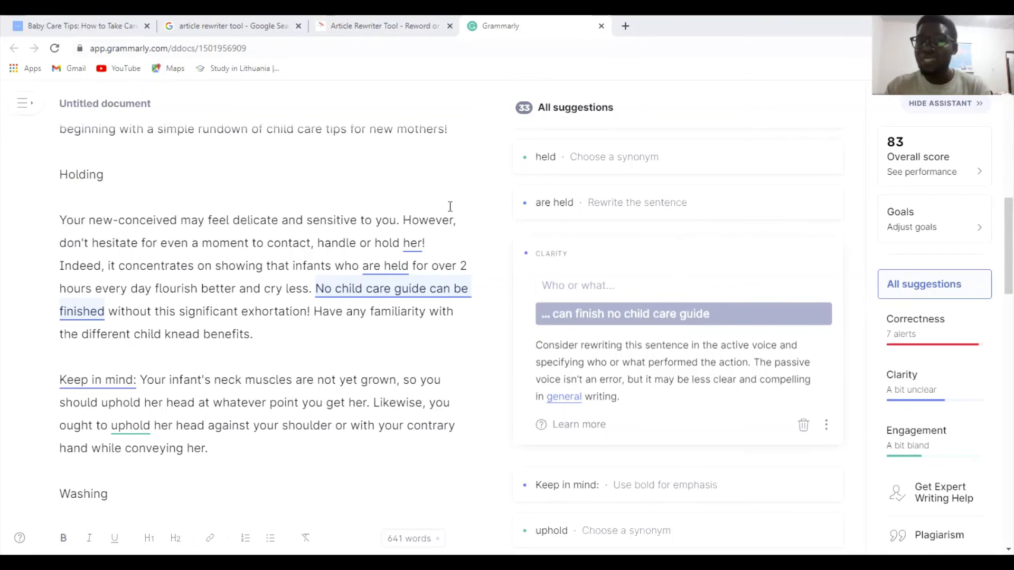
{"action": "left_click", "coordinate": [385, 27]}
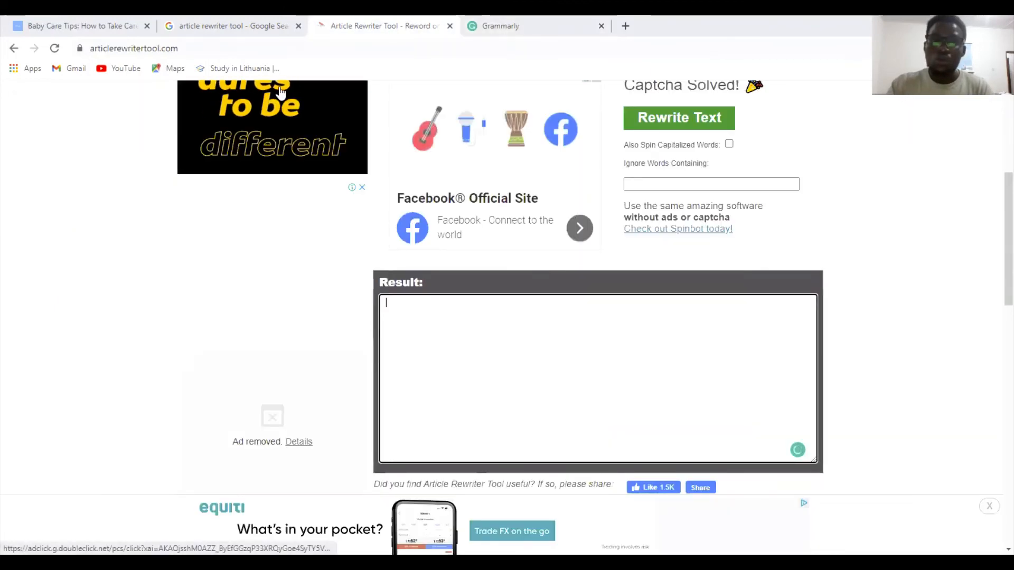
{"action": "left_click", "coordinate": [486, 32]}
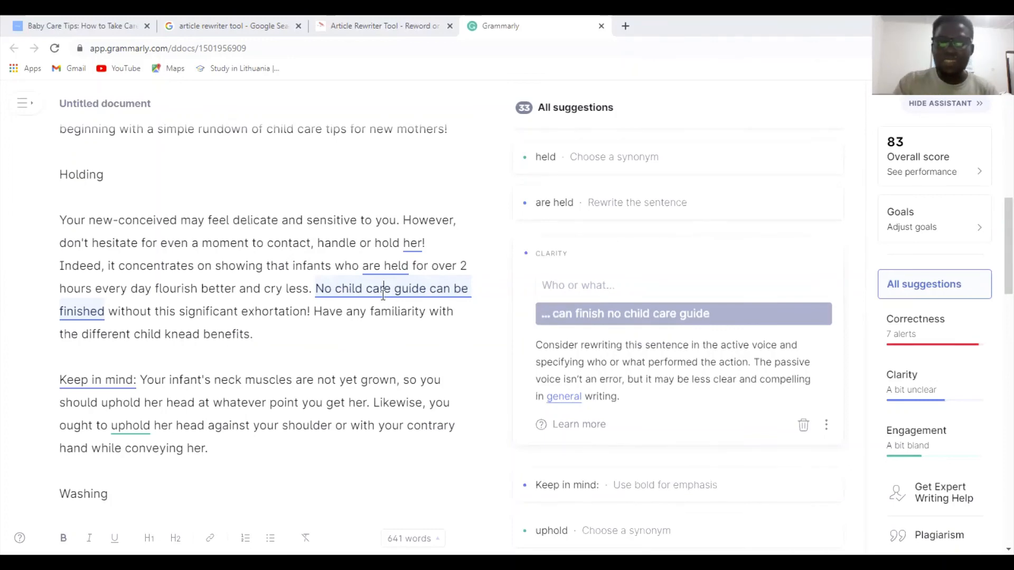
{"action": "left_click", "coordinate": [417, 243]}
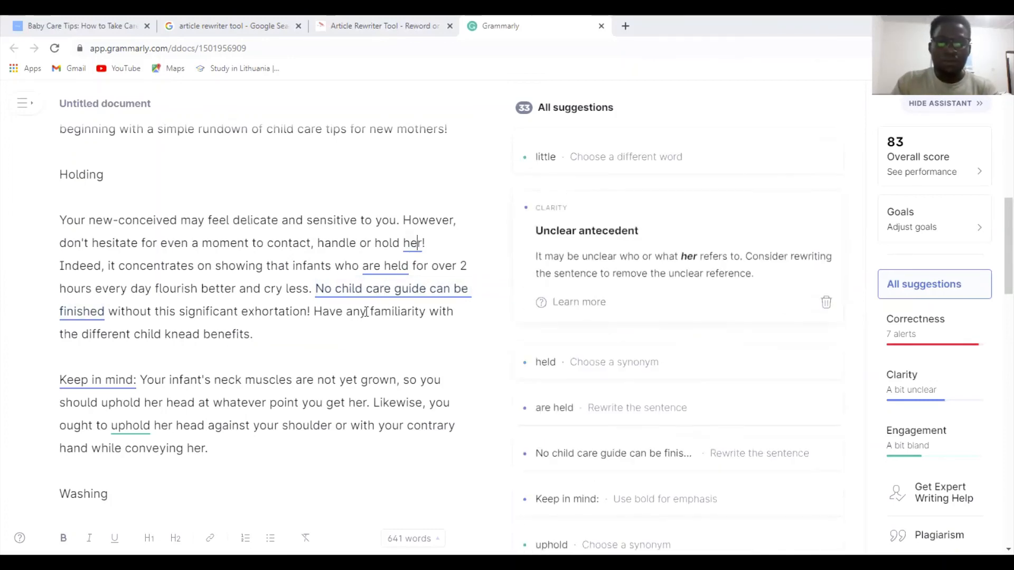
In the baby washing paragraph, replace "a delicate" with "a light" and "greatest" with "most significant", and add the suggested comma before "so".
{"action": "scroll", "coordinate": [366, 312], "scroll_direction": "down", "scroll_amount": 3}
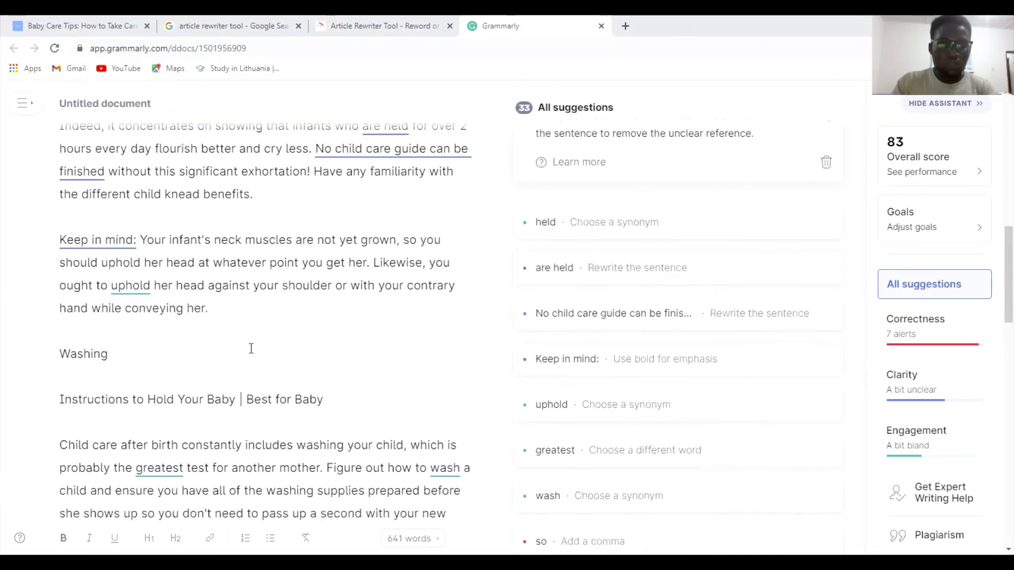
{"action": "scroll", "coordinate": [251, 348], "scroll_direction": "down", "scroll_amount": 5}
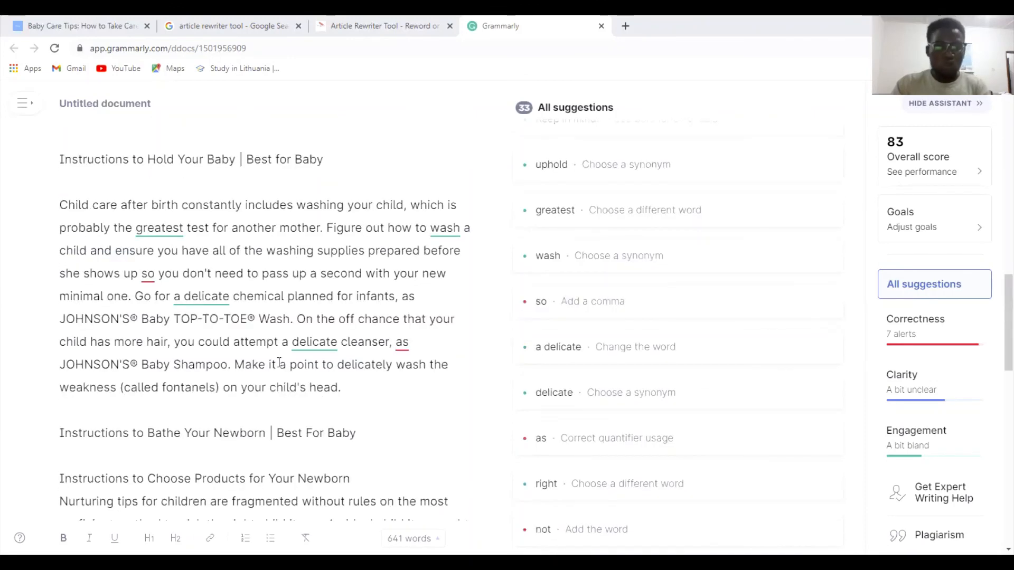
{"action": "left_click", "coordinate": [182, 296]}
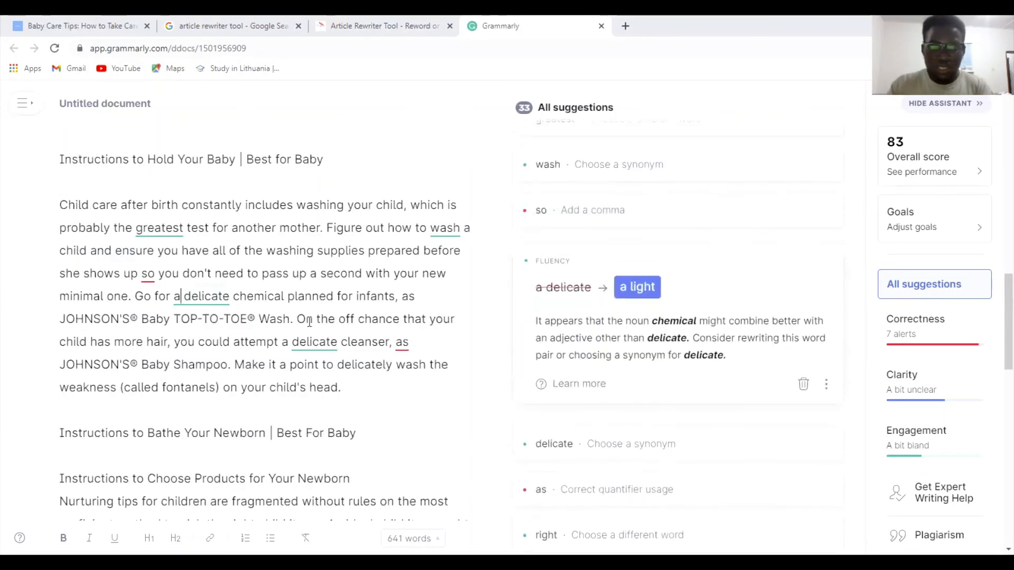
{"action": "left_click", "coordinate": [653, 290]}
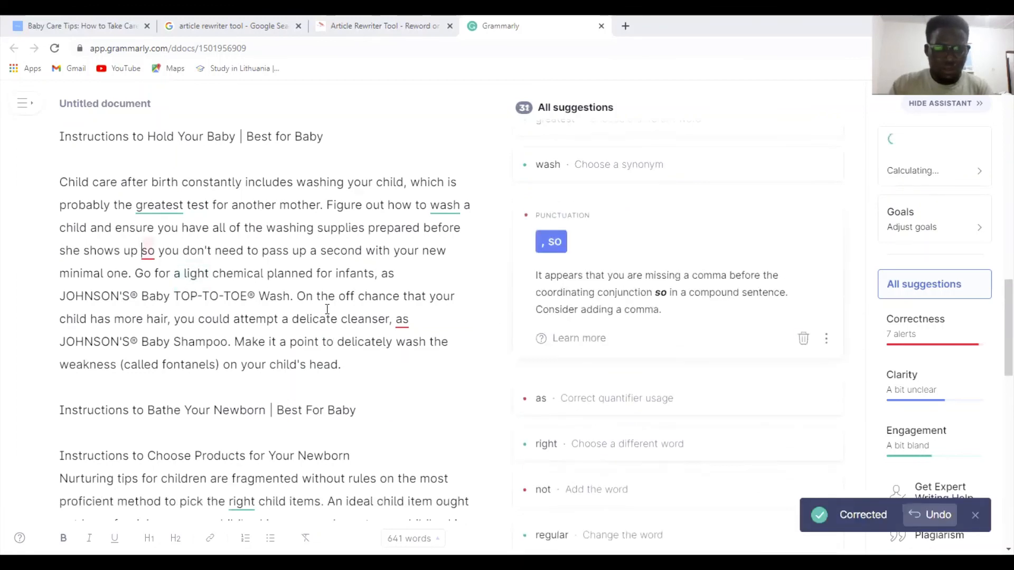
{"action": "left_click", "coordinate": [543, 242]}
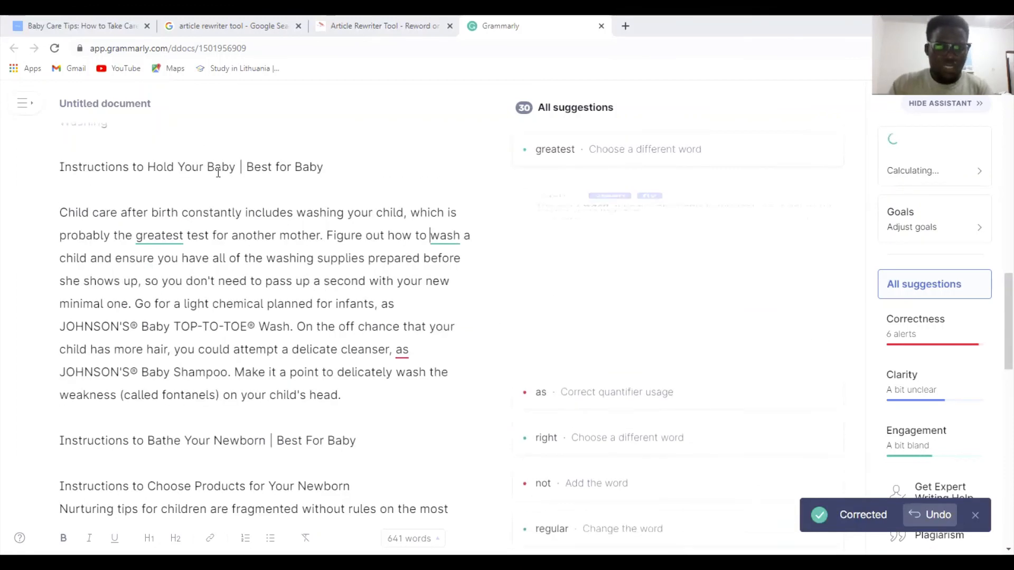
{"action": "left_click", "coordinate": [151, 236]}
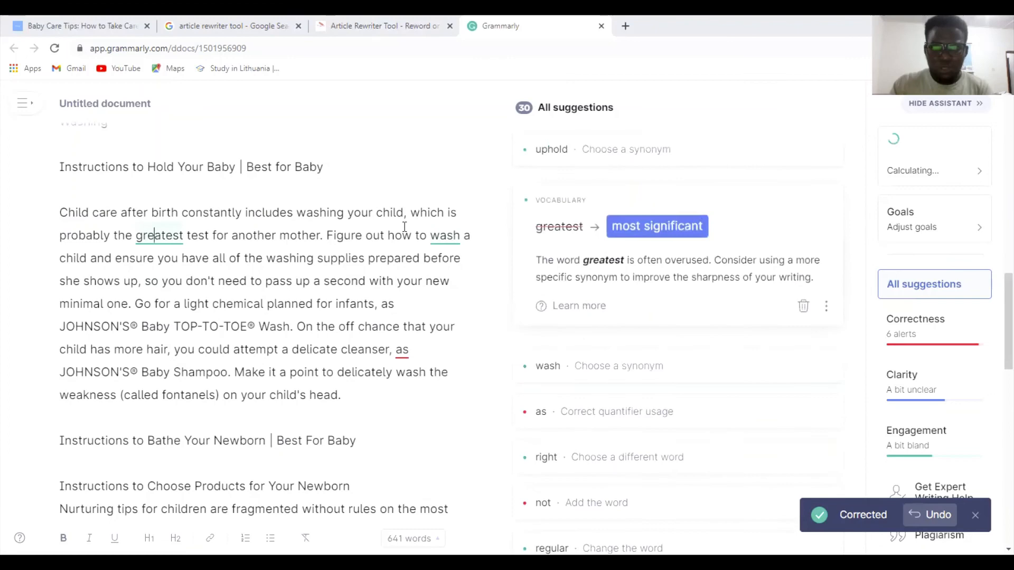
{"action": "left_click", "coordinate": [644, 227]}
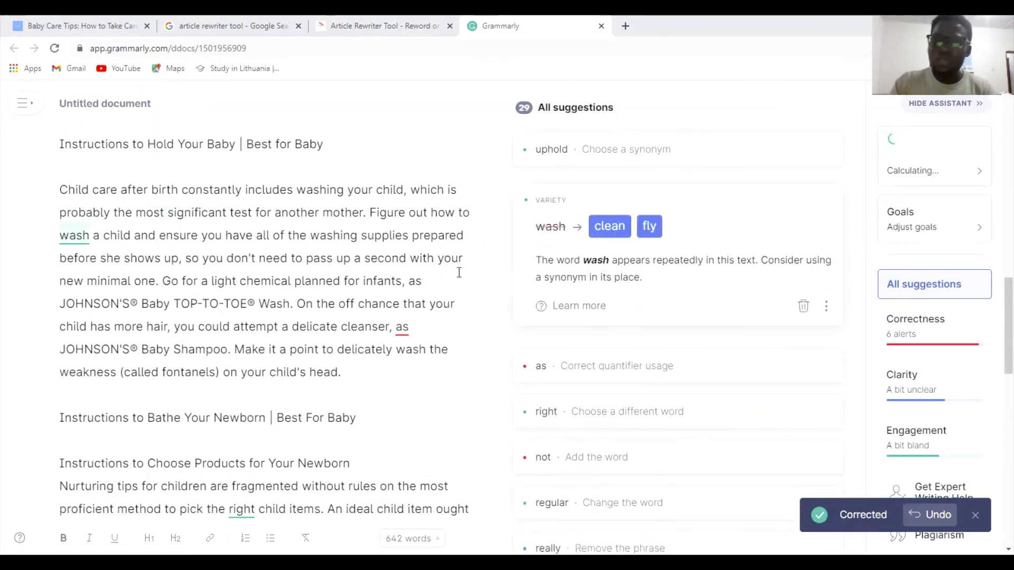
Accept the suggested rephrasing of the sensitivities sentence, using "should" for "ought to", adding a comma after "broad" and removing "be supposed to".
{"action": "scroll", "coordinate": [378, 355], "scroll_direction": "down", "scroll_amount": 7}
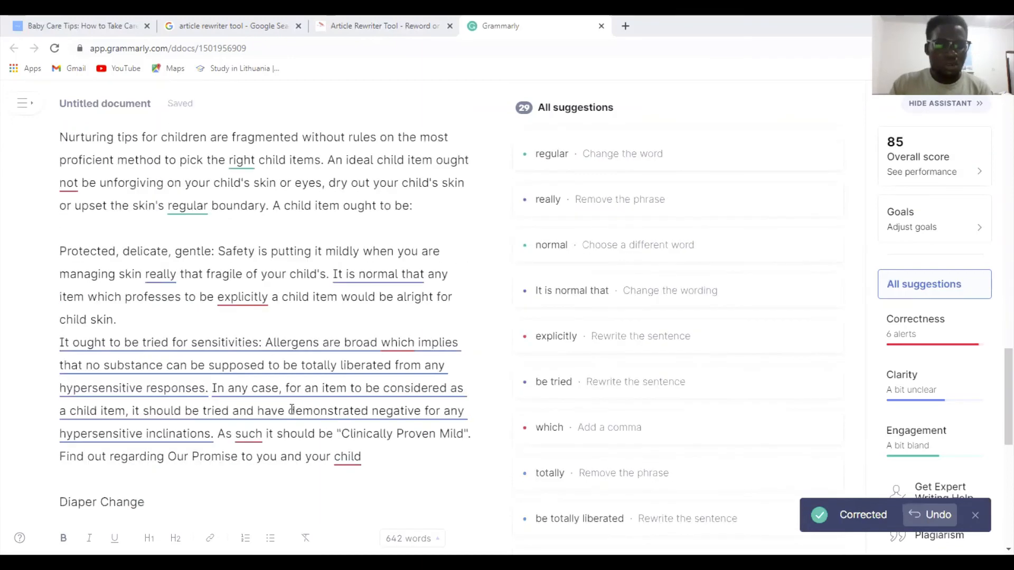
{"action": "scroll", "coordinate": [292, 410], "scroll_direction": "down", "scroll_amount": 1}
{"action": "left_click", "coordinate": [294, 356]}
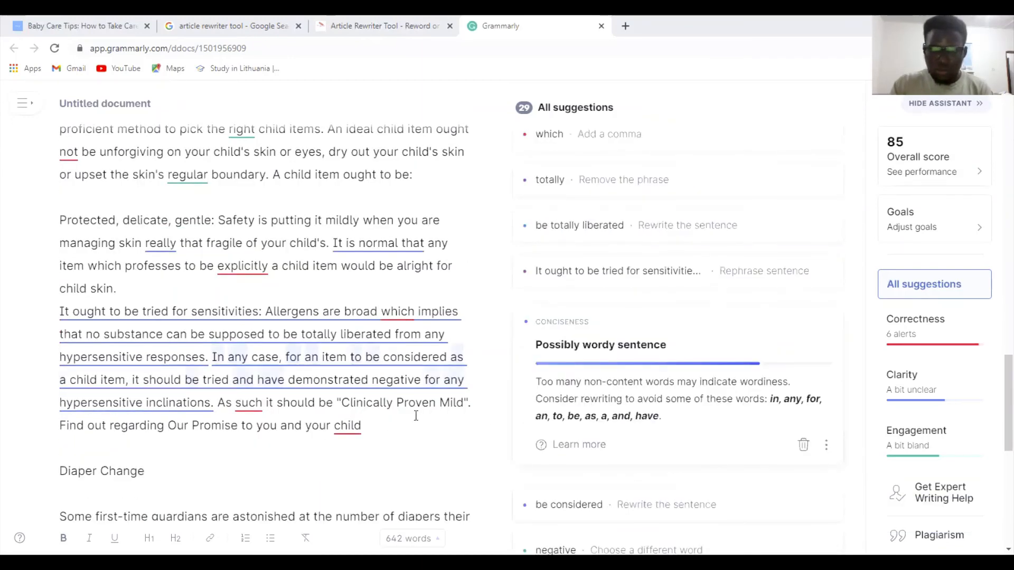
{"action": "left_click", "coordinate": [152, 334]}
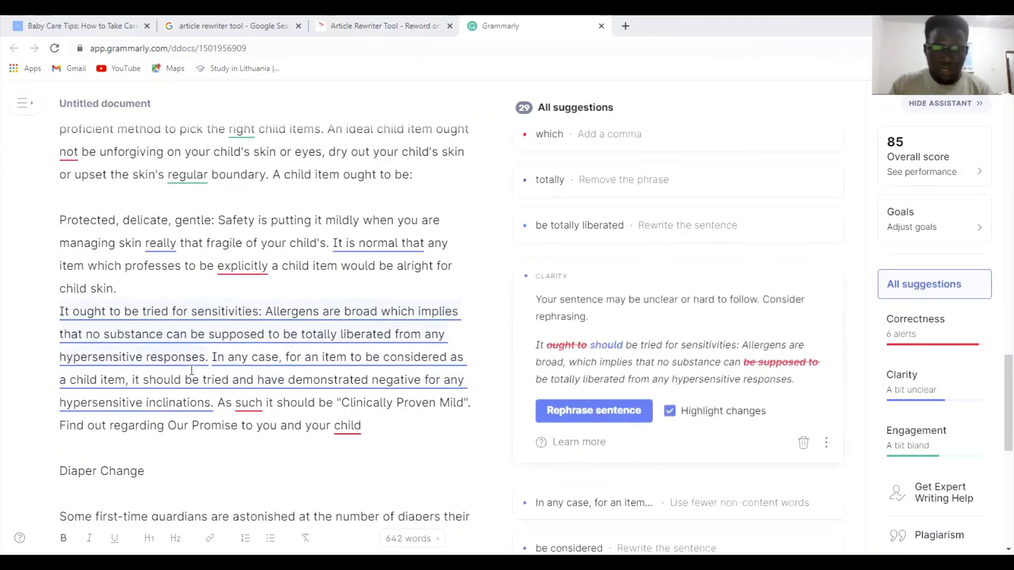
{"action": "left_click", "coordinate": [586, 414]}
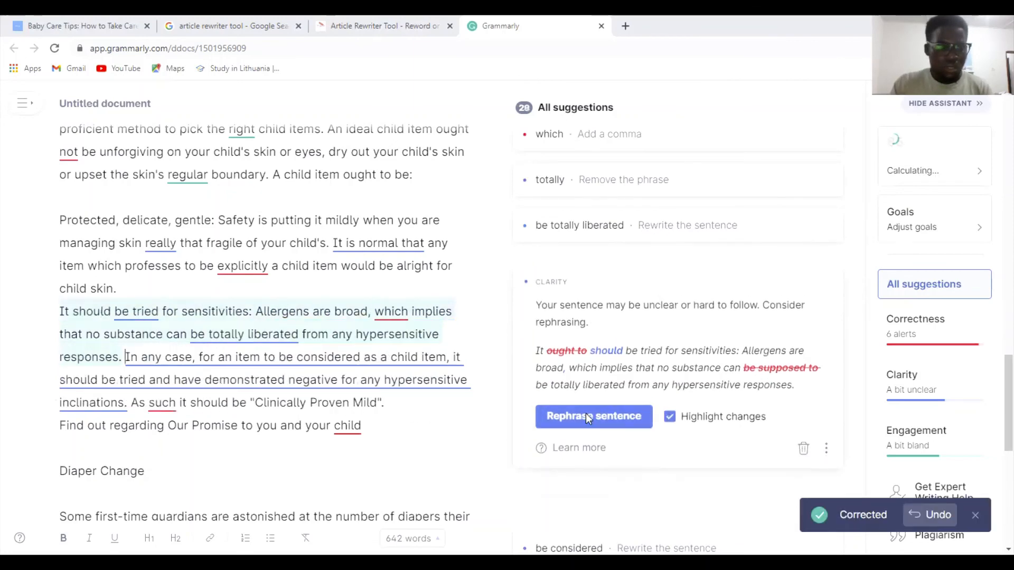
{"action": "scroll", "coordinate": [392, 453], "scroll_direction": "down", "scroll_amount": 3}
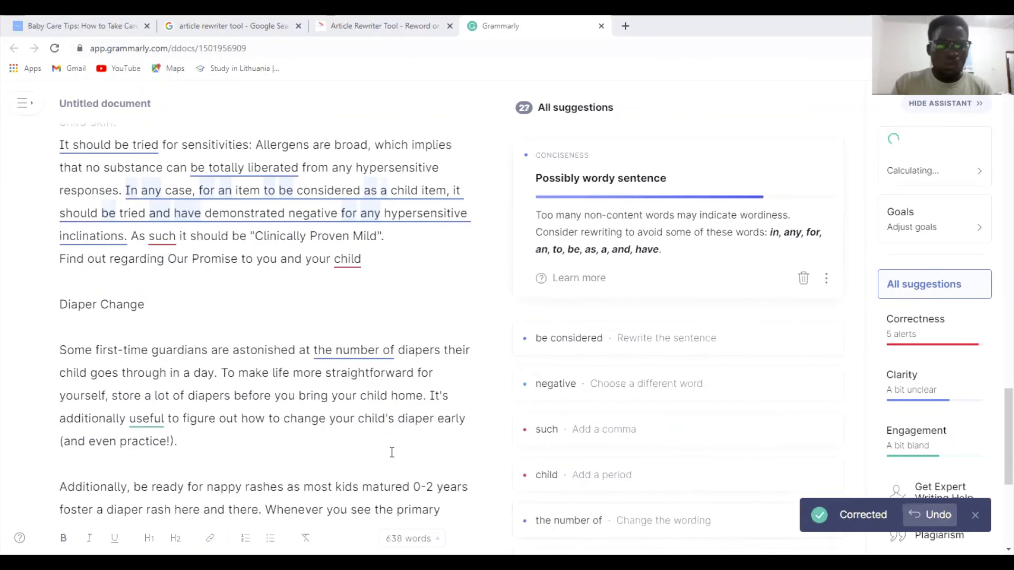
{"action": "scroll", "coordinate": [392, 453], "scroll_direction": "down", "scroll_amount": 5}
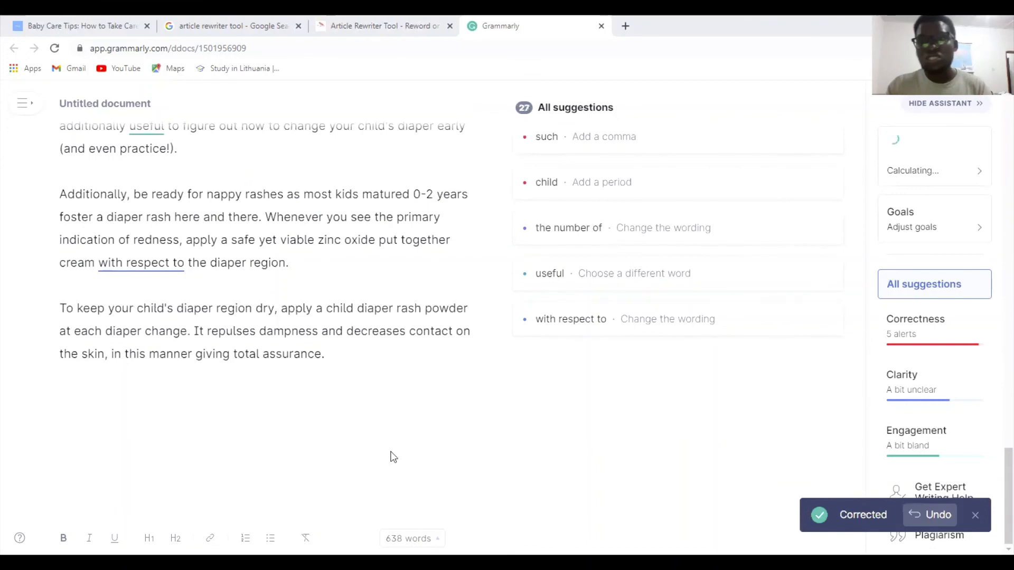